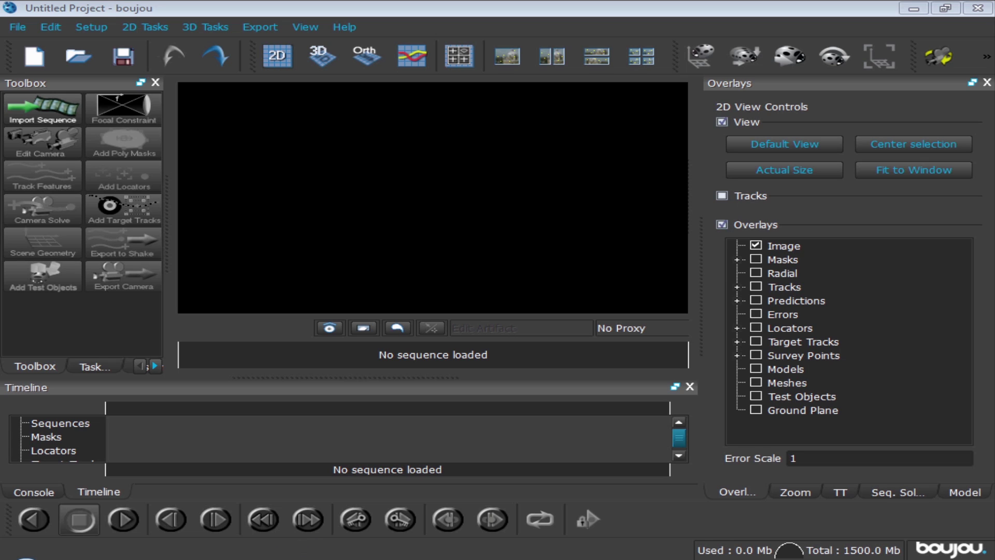
Import 2017-06-10 10.01.20.mov into After Effects and drag it onto a new composition
{"action": "left_click", "coordinate": [306, 556]}
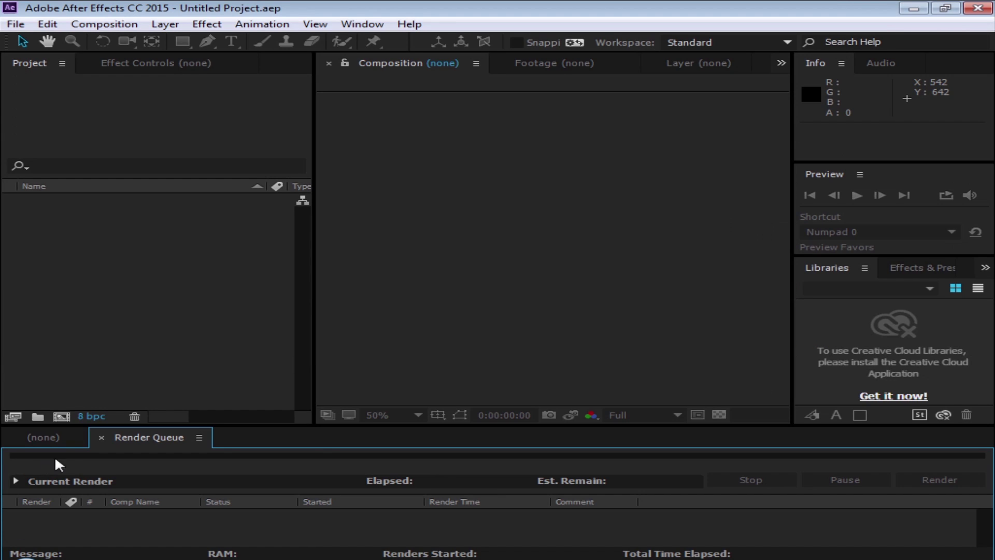
{"action": "left_click", "coordinate": [64, 439]}
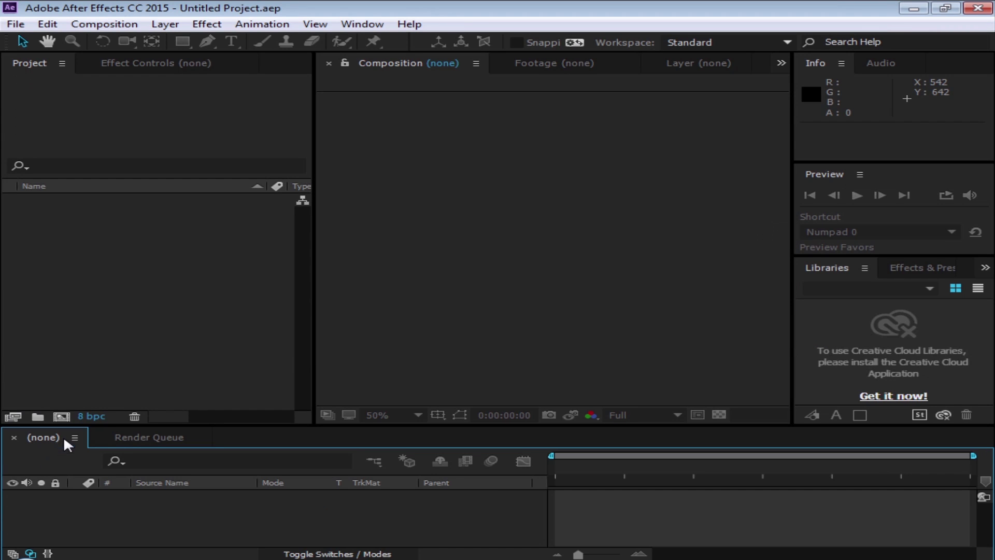
{"action": "right_click", "coordinate": [88, 289]}
{"action": "mouse_move", "coordinate": [265, 372]}
{"action": "left_click", "coordinate": [360, 365]}
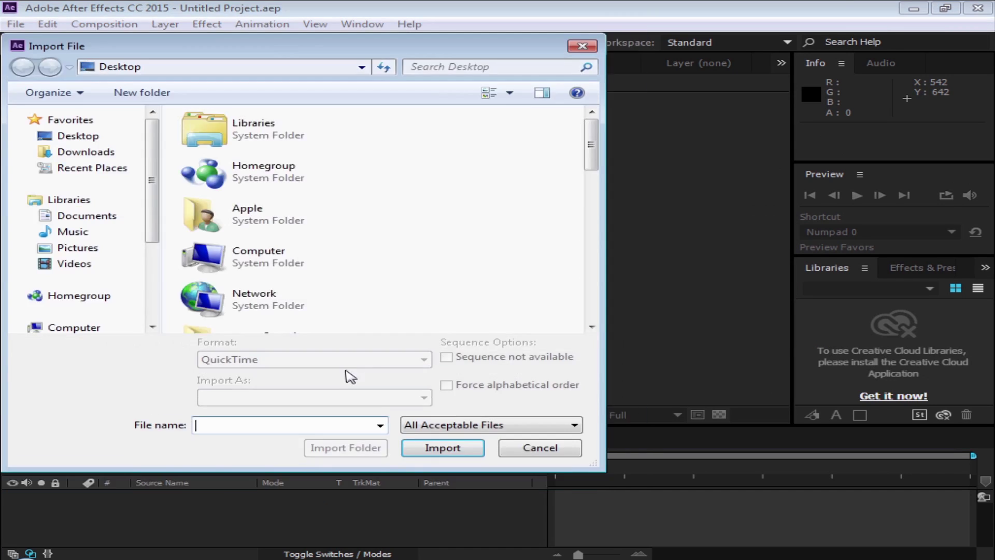
{"action": "scroll", "coordinate": [111, 145], "scroll_direction": "down", "scroll_amount": 3}
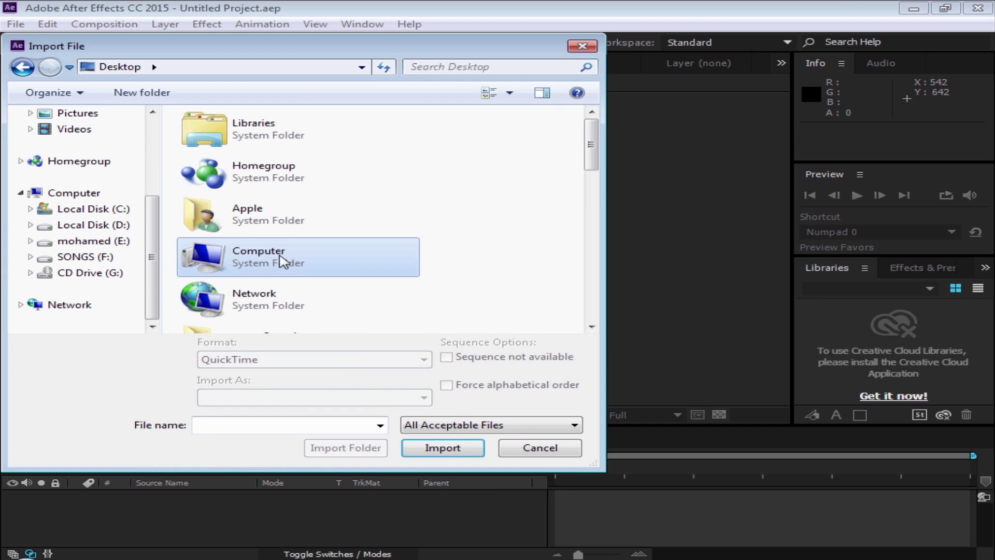
{"action": "scroll", "coordinate": [282, 262], "scroll_direction": "down", "scroll_amount": 5}
{"action": "scroll", "coordinate": [254, 214], "scroll_direction": "up", "scroll_amount": 3}
{"action": "double_click", "coordinate": [248, 179]}
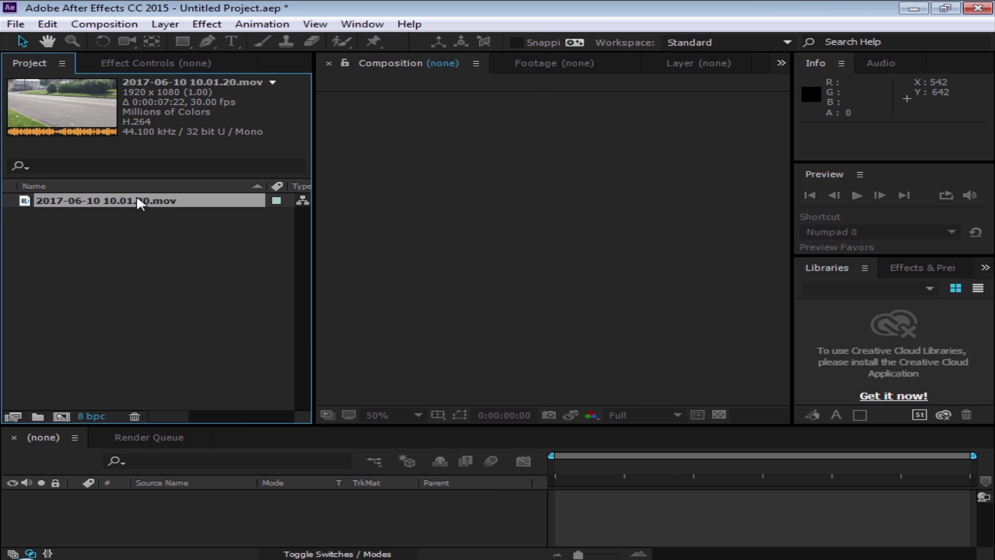
{"action": "left_click_drag", "start_coordinate": [137, 201], "coordinate": [61, 415]}
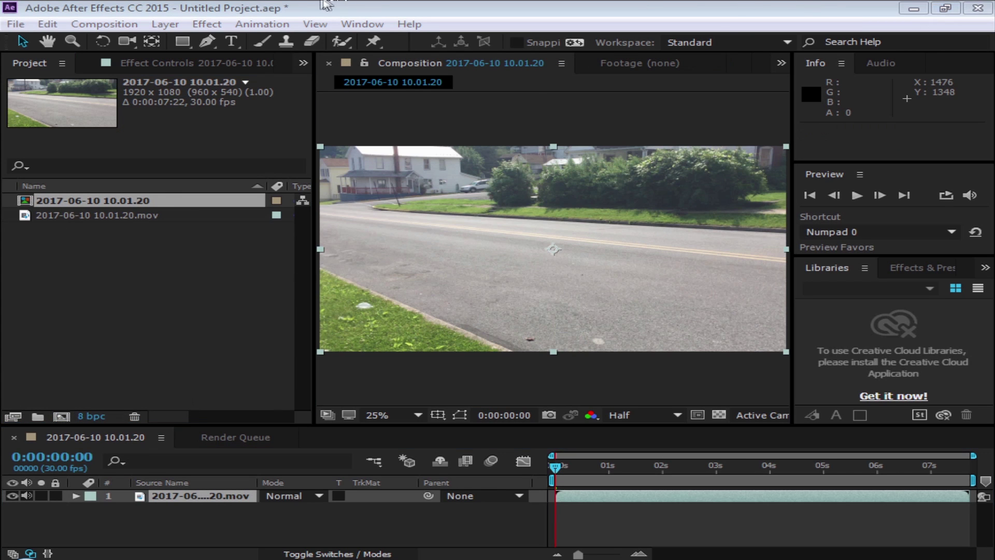
Check the .mov footage's Interpret Footage settings and close them unchanged at native 30 fps
{"action": "right_click", "coordinate": [121, 216]}
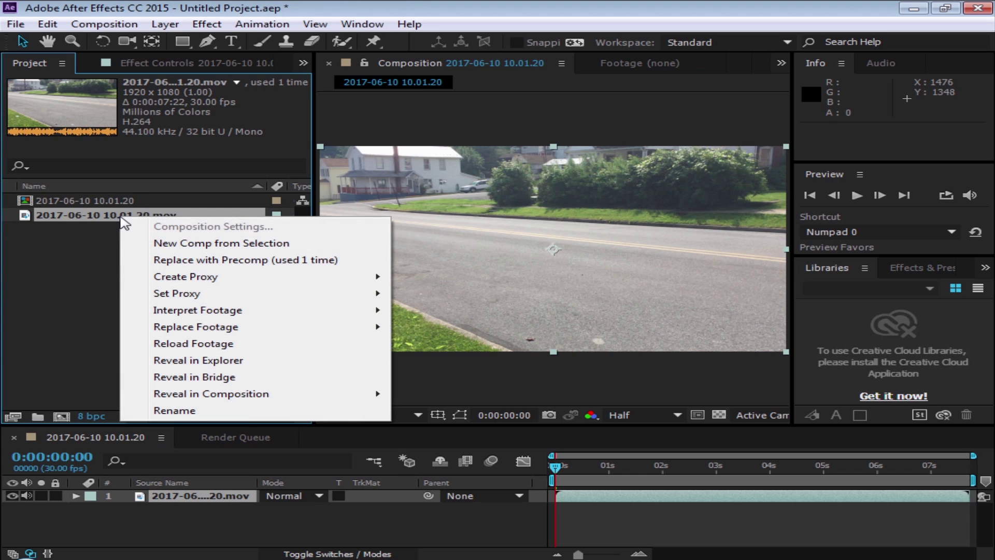
{"action": "mouse_move", "coordinate": [243, 316]}
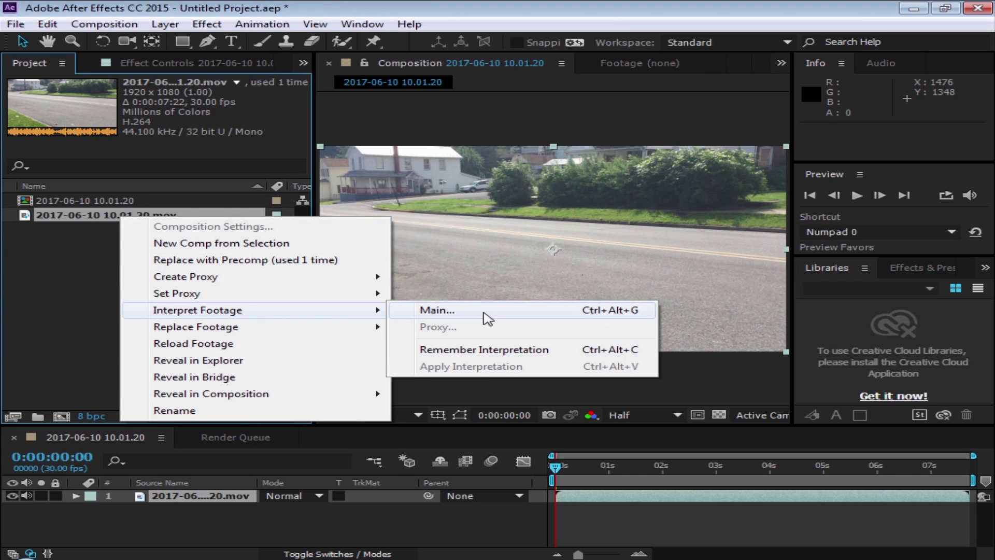
{"action": "left_click", "coordinate": [486, 317]}
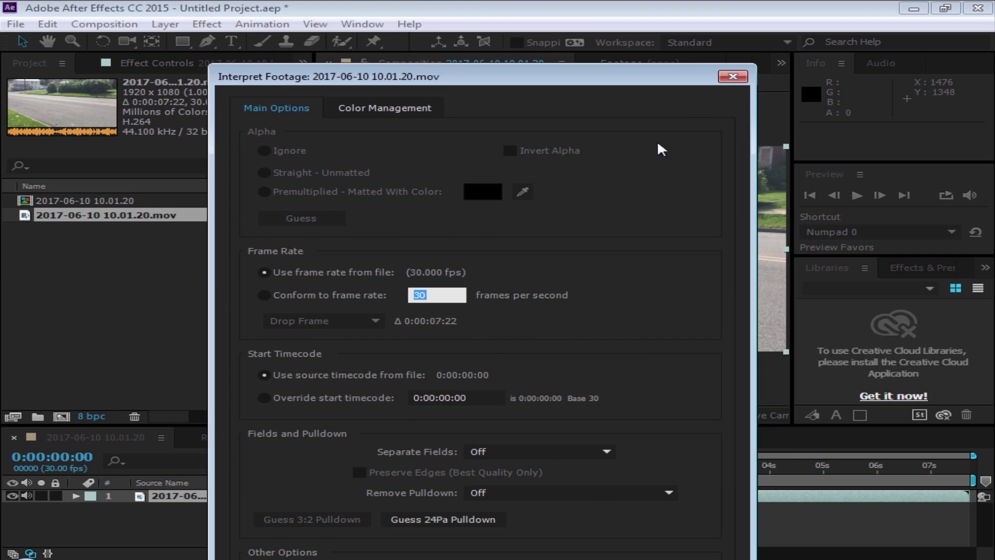
{"action": "left_click", "coordinate": [732, 76]}
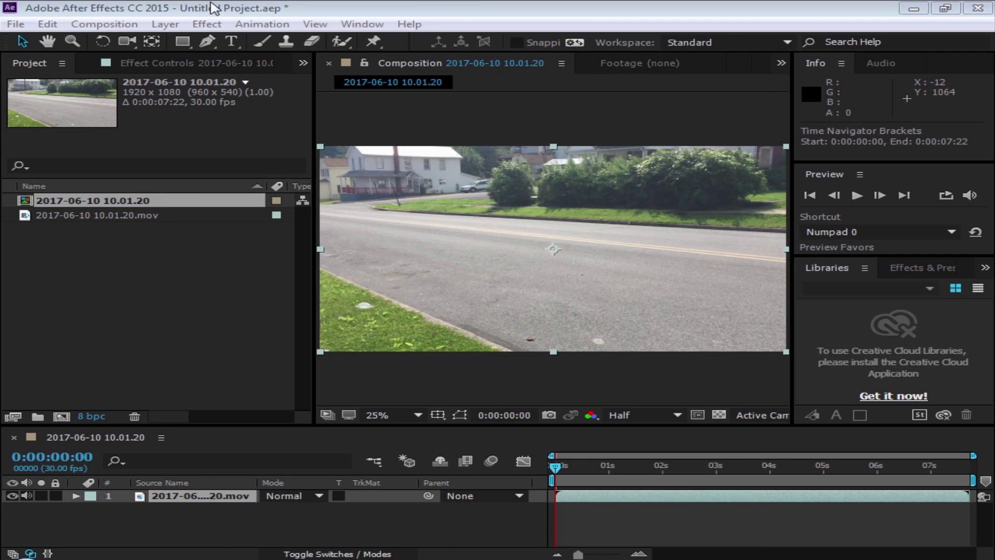
Add the composition to the After Effects render queue
{"action": "left_click", "coordinate": [104, 25]}
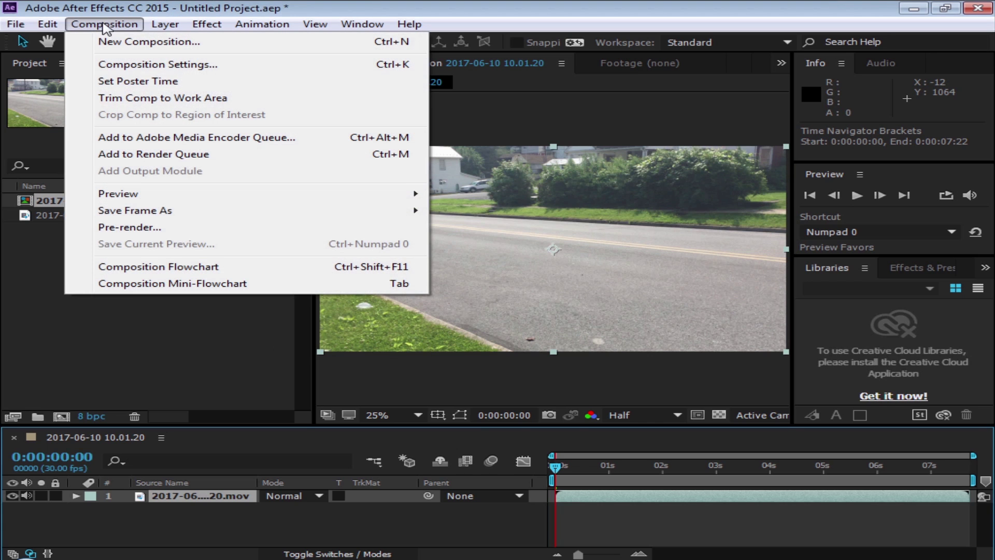
{"action": "left_click", "coordinate": [175, 155]}
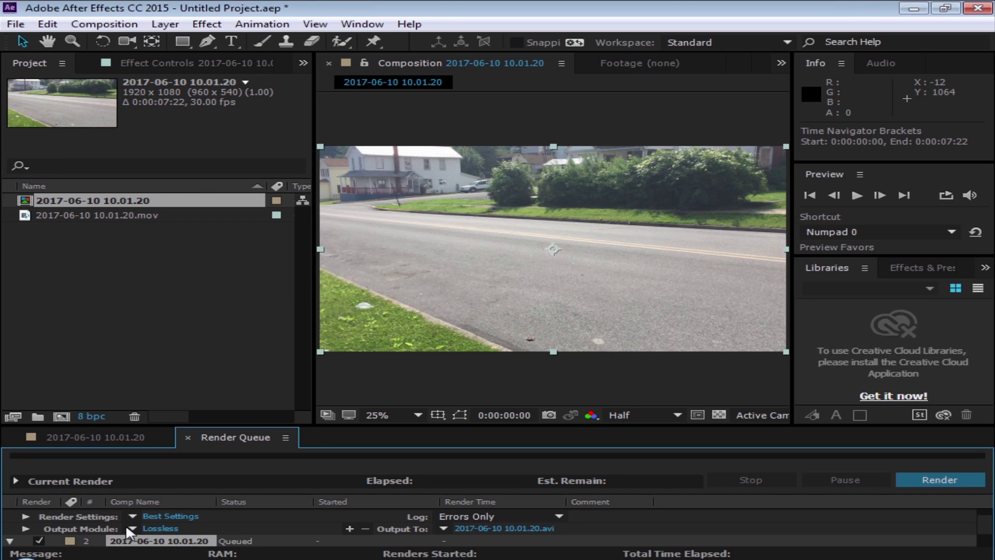
{"action": "scroll", "coordinate": [155, 536], "scroll_direction": "down", "scroll_amount": 1}
Set the render output to JPEG Sequence, saved into its own subfolder on drive F
{"action": "left_click", "coordinate": [173, 542]}
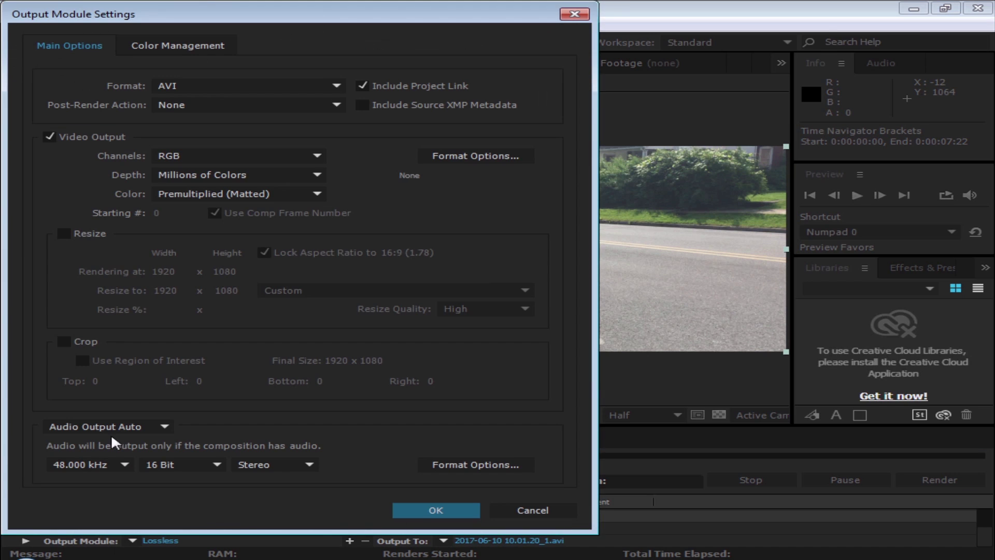
{"action": "left_click", "coordinate": [176, 87]}
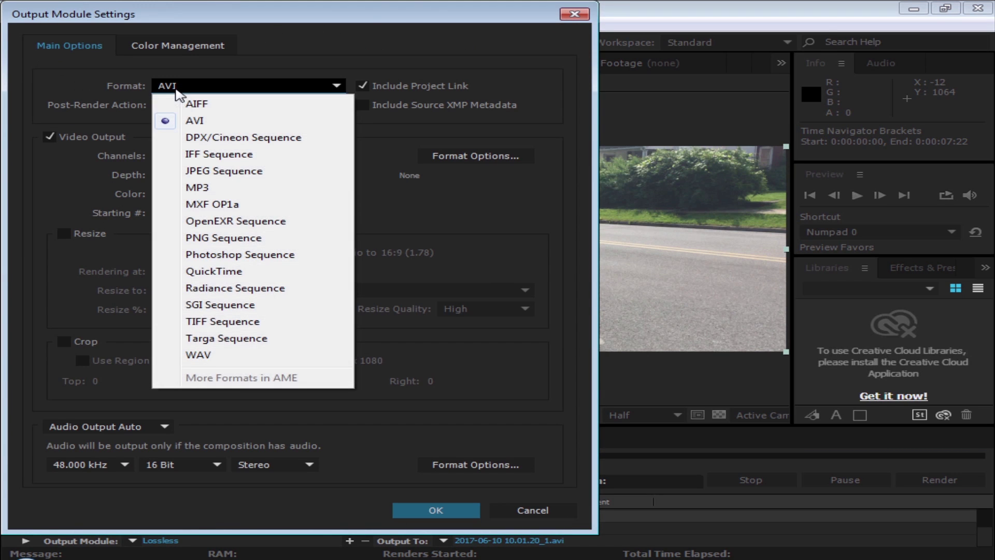
{"action": "left_click", "coordinate": [195, 171]}
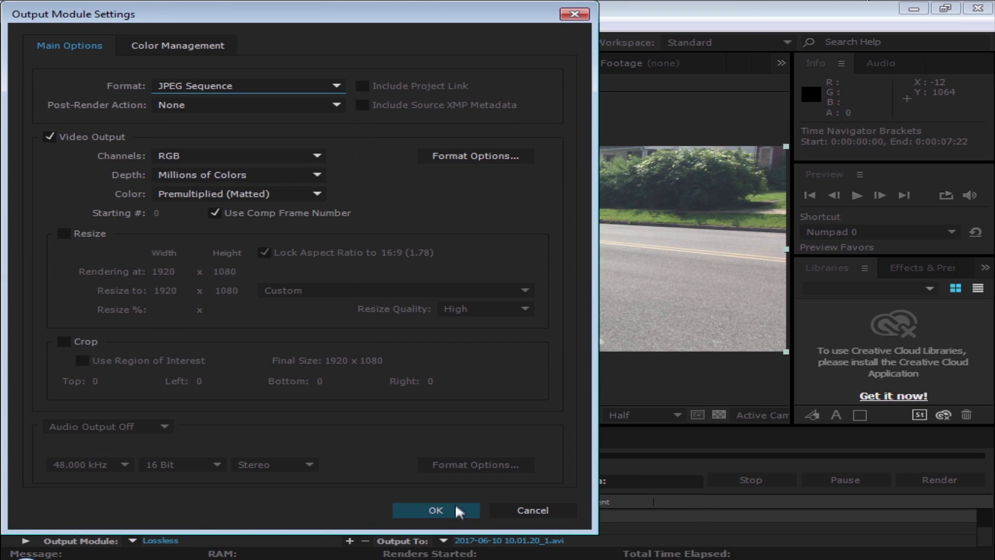
{"action": "left_click", "coordinate": [436, 511]}
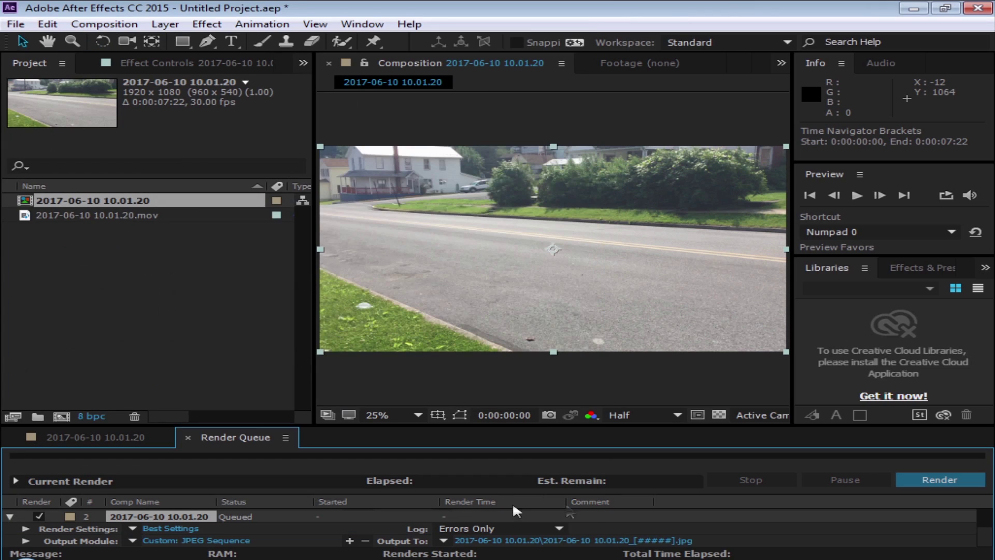
{"action": "left_click", "coordinate": [592, 542]}
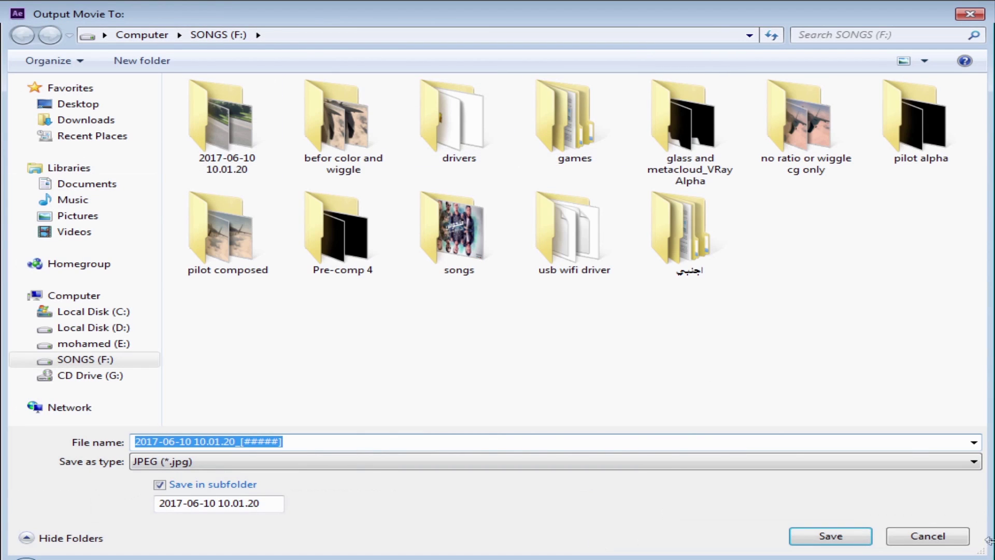
{"action": "left_click", "coordinate": [859, 539]}
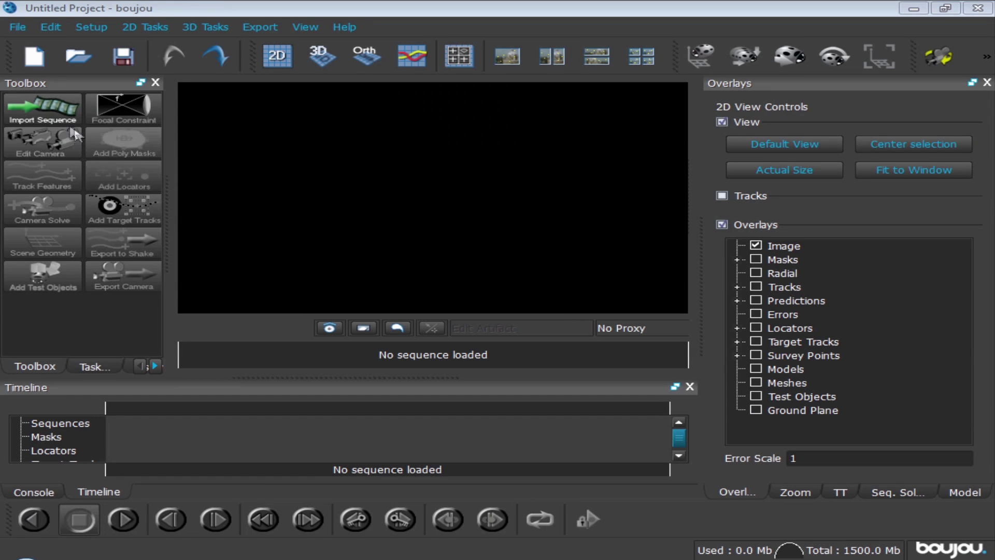
Import the rendered JPEG frame sequence into boujou with a 30 fps frame rate
{"action": "left_click", "coordinate": [53, 118]}
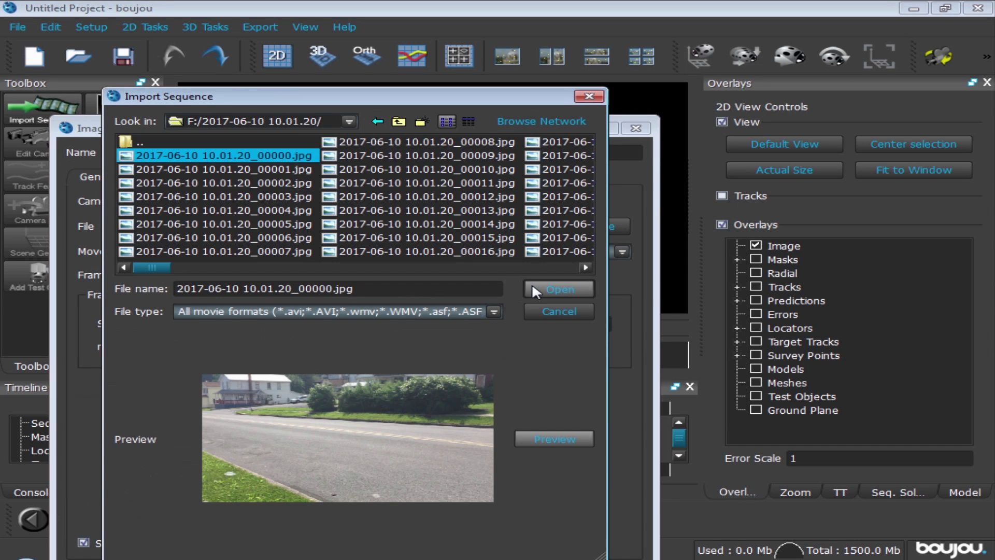
{"action": "left_click", "coordinate": [531, 288]}
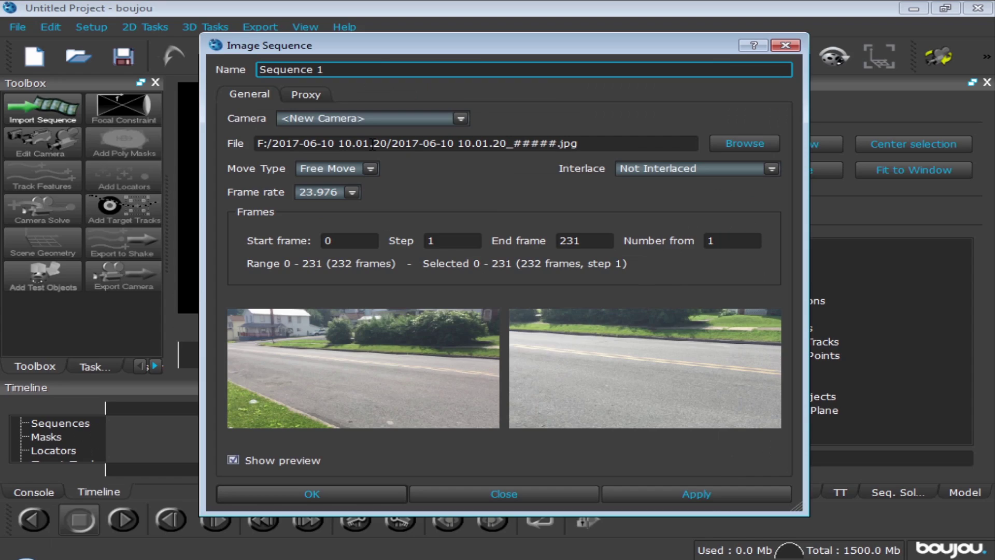
{"action": "left_click", "coordinate": [327, 195]}
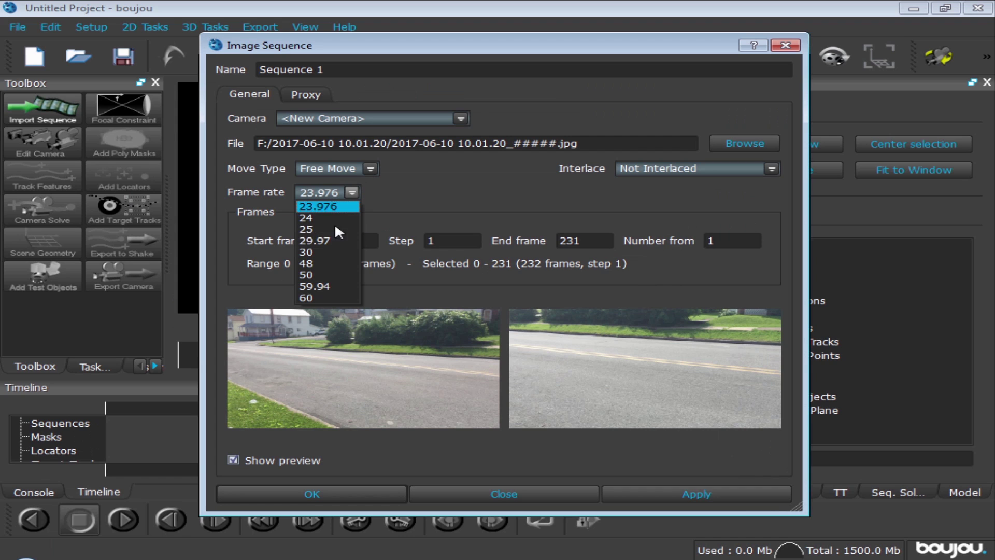
{"action": "left_click", "coordinate": [340, 253]}
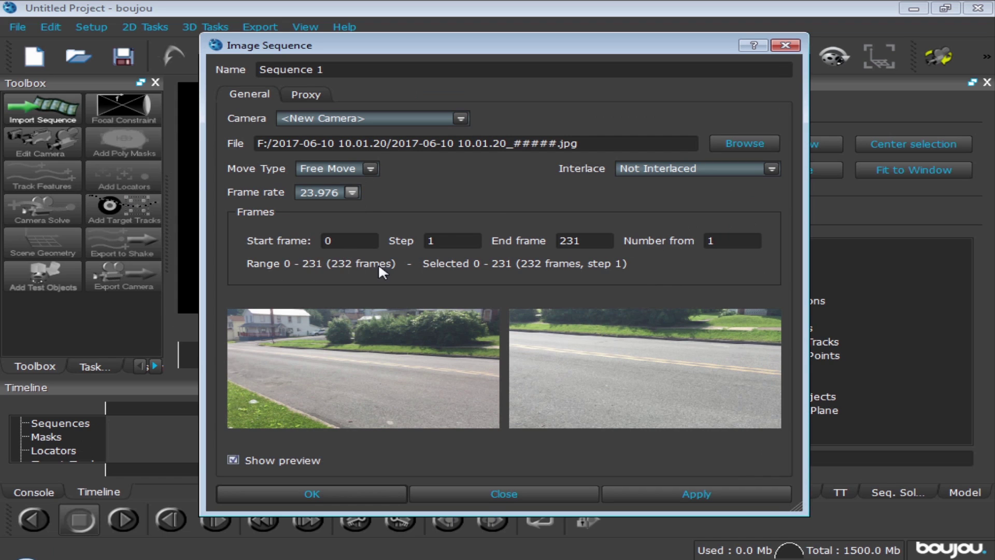
{"action": "left_click", "coordinate": [384, 490]}
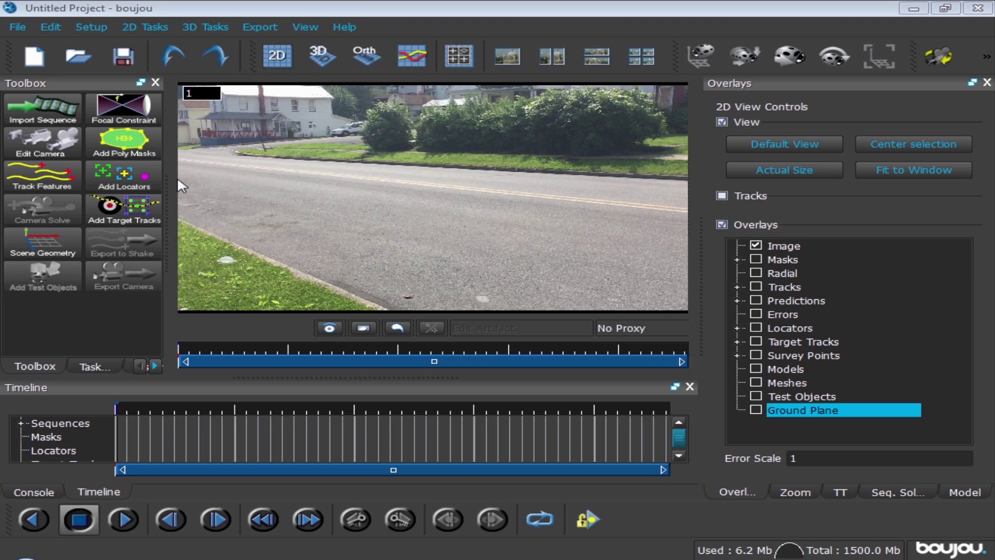
Open the Setup menu to reach Assess Lens Distortion (manual)
{"action": "left_click", "coordinate": [97, 25]}
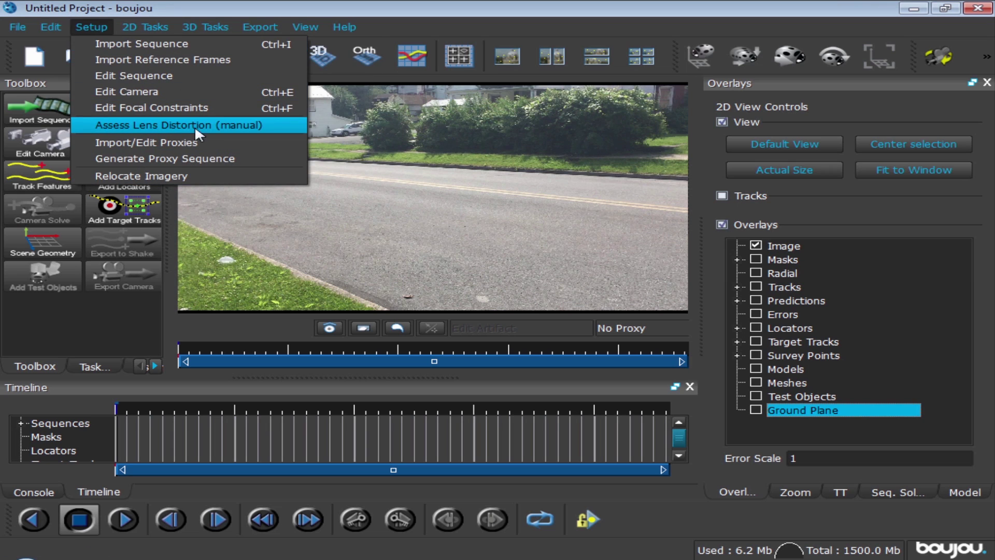
Open the manual lens distortion assessment and scrub through the street footage frames
{"action": "left_click", "coordinate": [214, 130]}
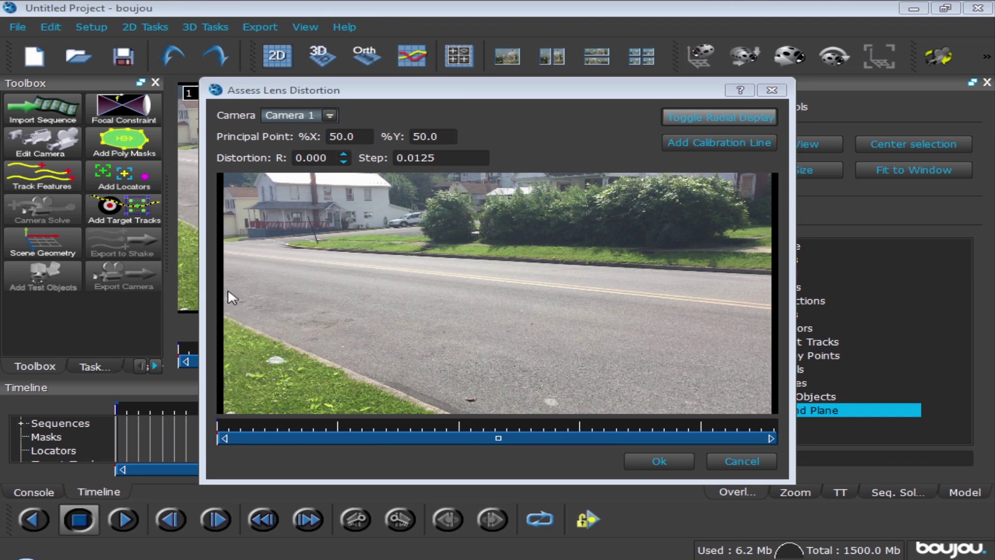
{"action": "left_click_drag", "start_coordinate": [240, 424], "coordinate": [218, 447]}
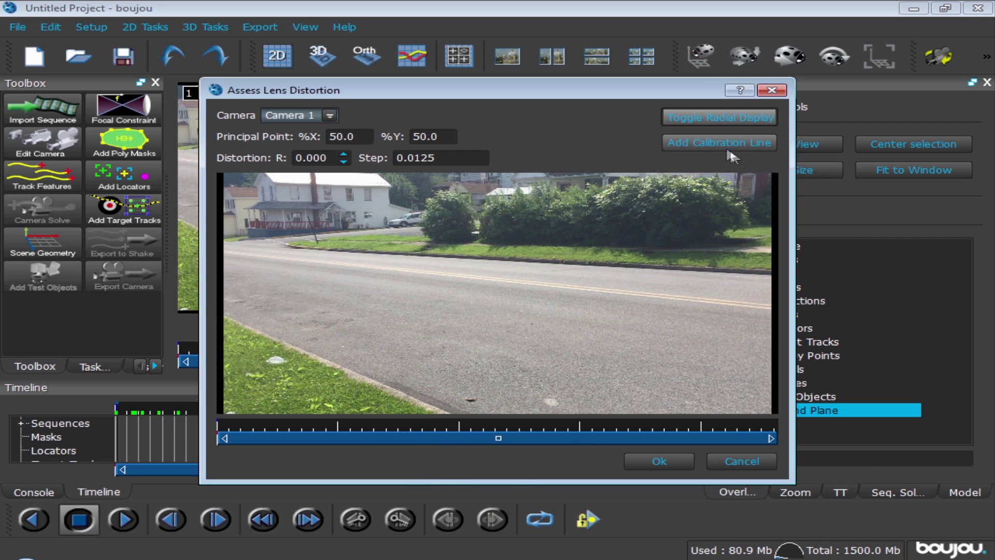
{"action": "left_click", "coordinate": [690, 146]}
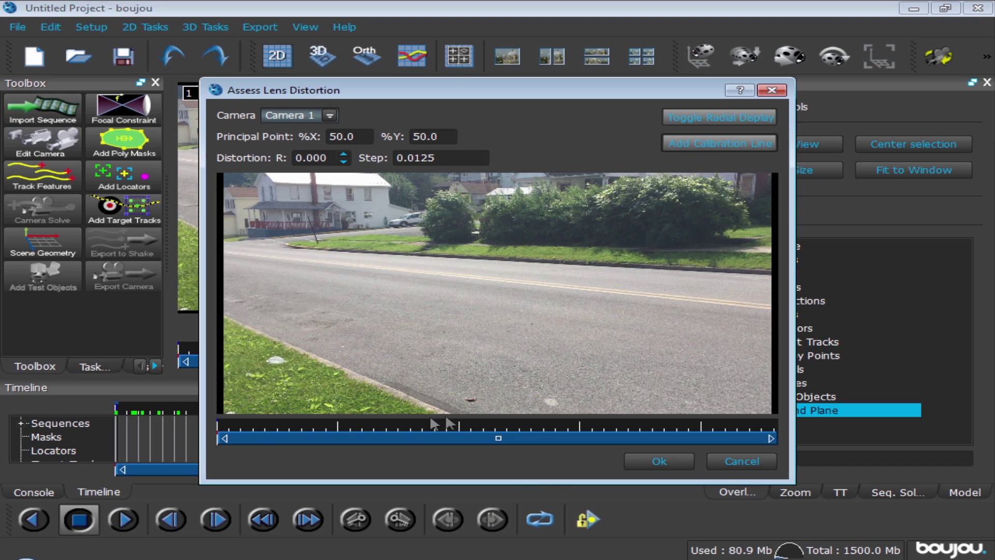
Stretch the distortion preview to full screen and draw a calibration line along the near curb
{"action": "scroll", "coordinate": [448, 410], "scroll_direction": "down", "scroll_amount": 1}
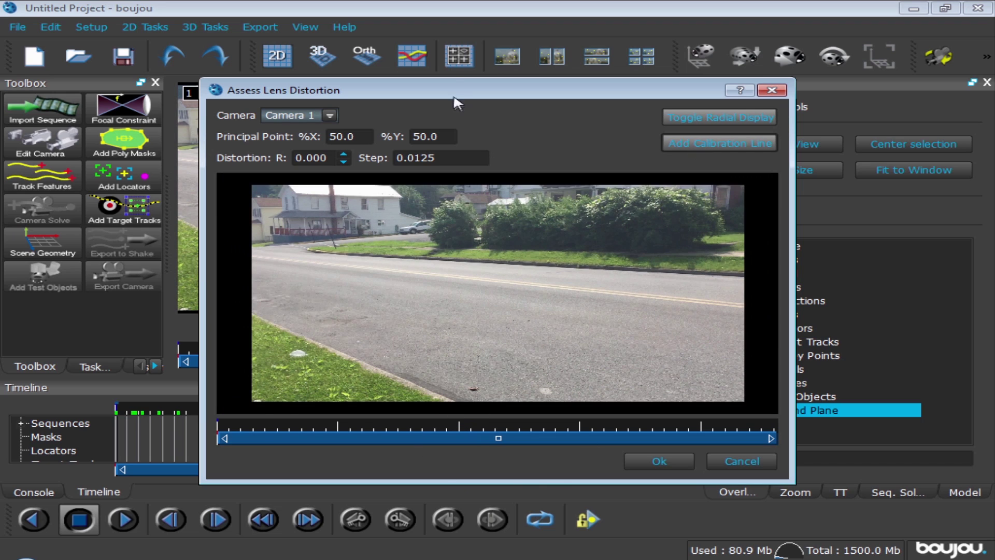
{"action": "left_click_drag", "start_coordinate": [452, 77], "coordinate": [453, 2]}
{"action": "left_click_drag", "start_coordinate": [446, 484], "coordinate": [446, 558]}
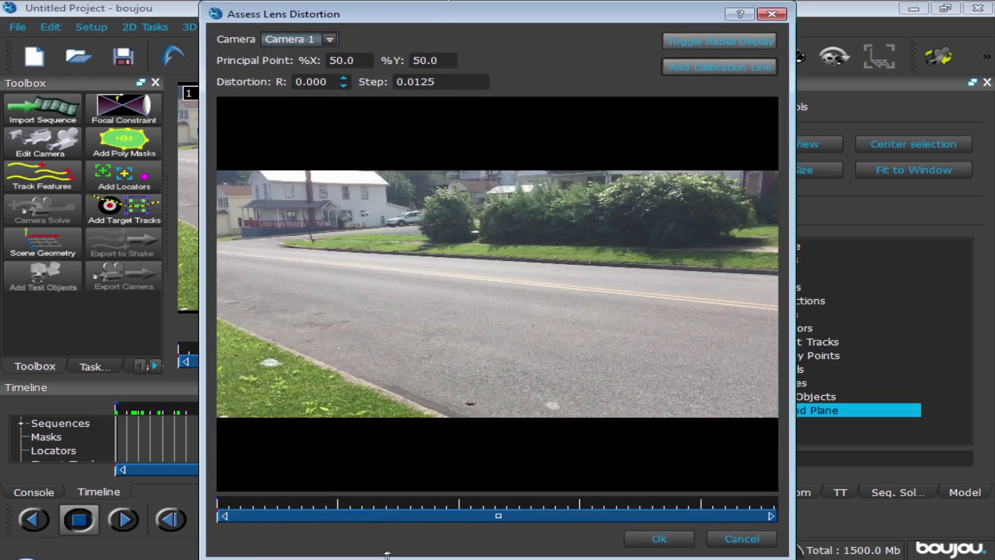
{"action": "left_click_drag", "start_coordinate": [794, 248], "coordinate": [992, 249]}
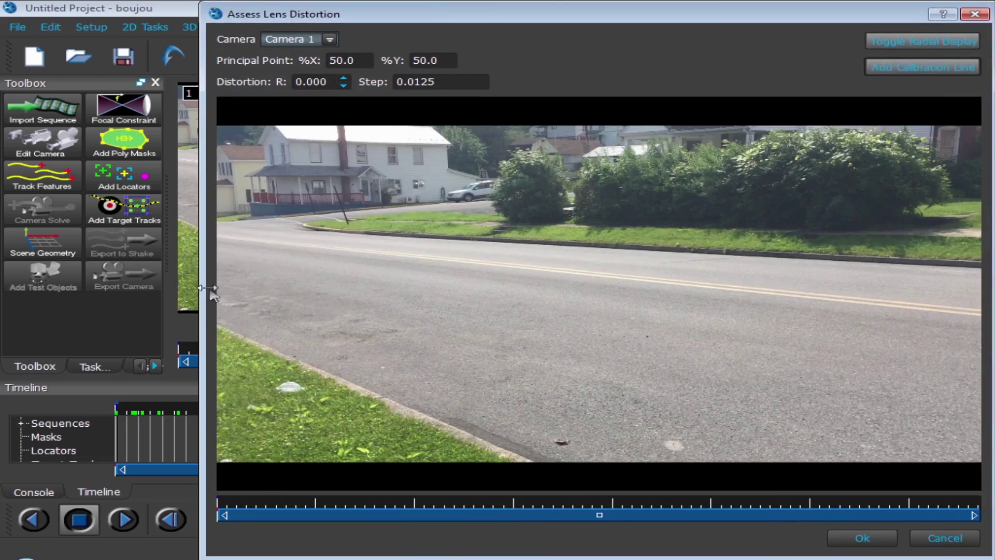
{"action": "left_click_drag", "start_coordinate": [199, 286], "coordinate": [7, 259]}
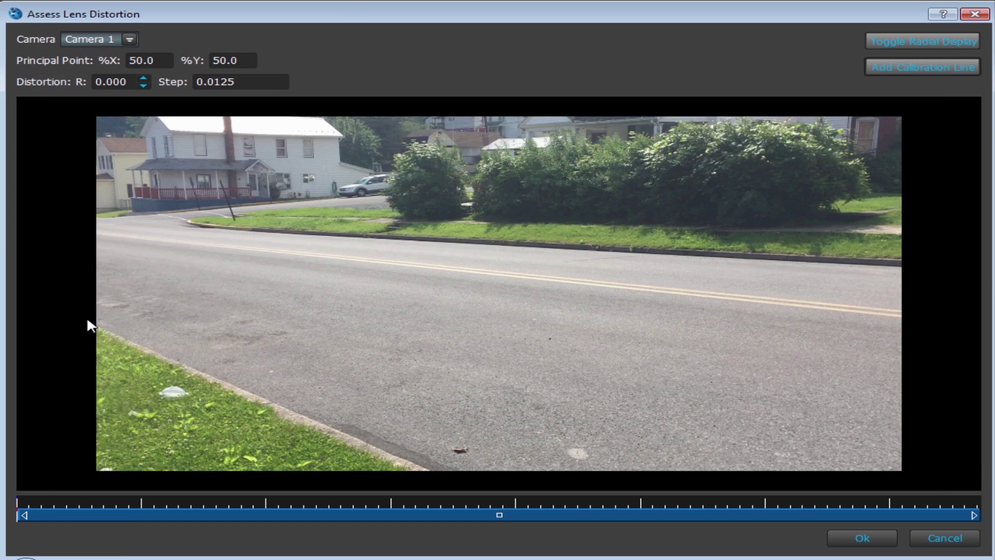
{"action": "left_click_drag", "start_coordinate": [85, 318], "coordinate": [435, 471]}
Select the near-curb calibration line and drag its left endpoint past the image edge
{"action": "left_click", "coordinate": [108, 328]}
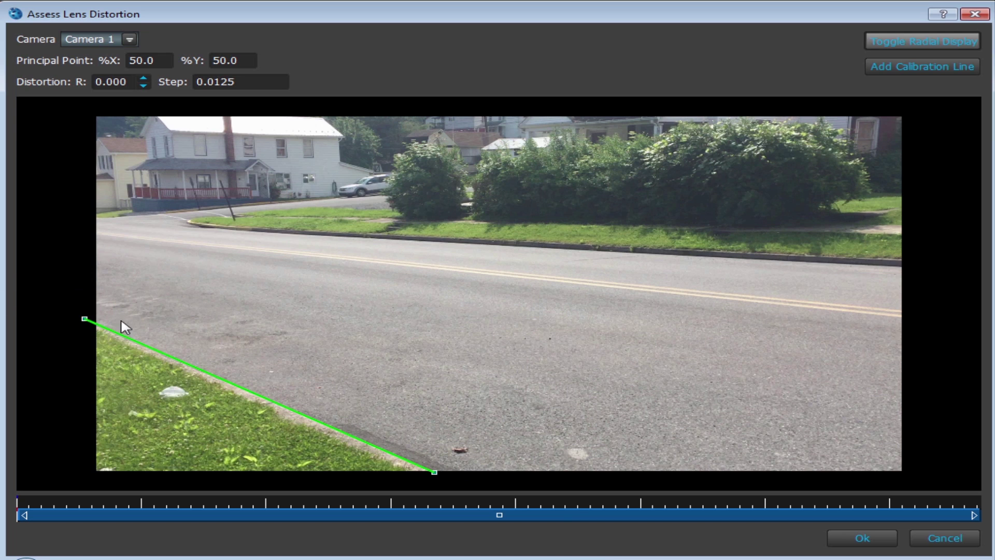
{"action": "left_click_drag", "start_coordinate": [84, 320], "coordinate": [89, 322]}
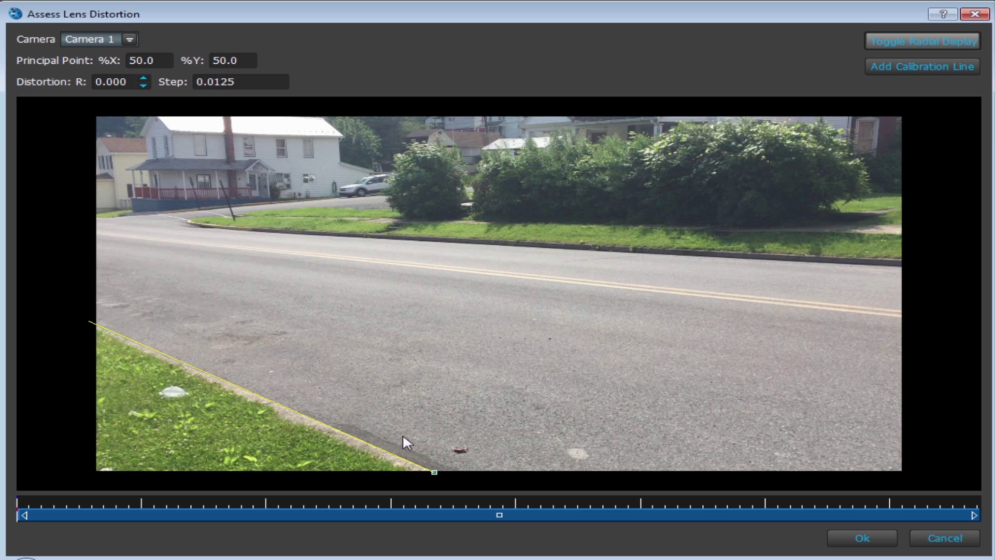
{"action": "left_click_drag", "start_coordinate": [77, 322], "coordinate": [17, 294]}
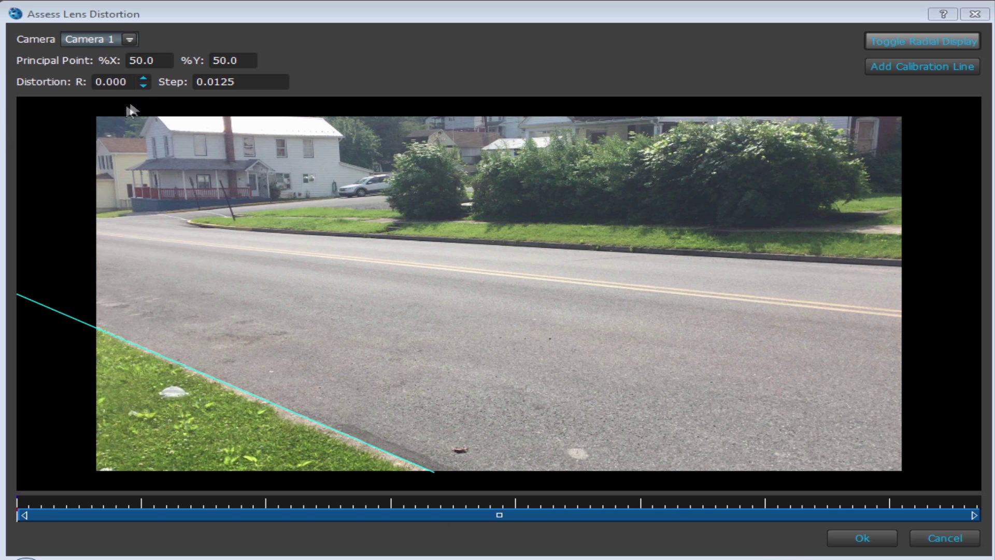
Lower radial distortion R to -0.075 and add a second calibration line on the far curb
{"action": "left_click", "coordinate": [136, 84]}
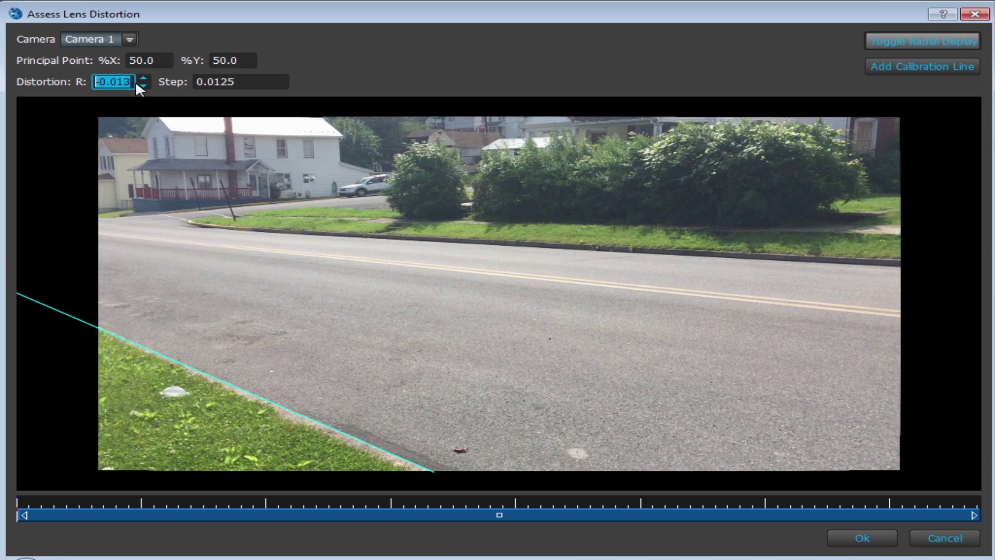
{"action": "left_click", "coordinate": [137, 83]}
{"action": "left_click", "coordinate": [139, 83]}
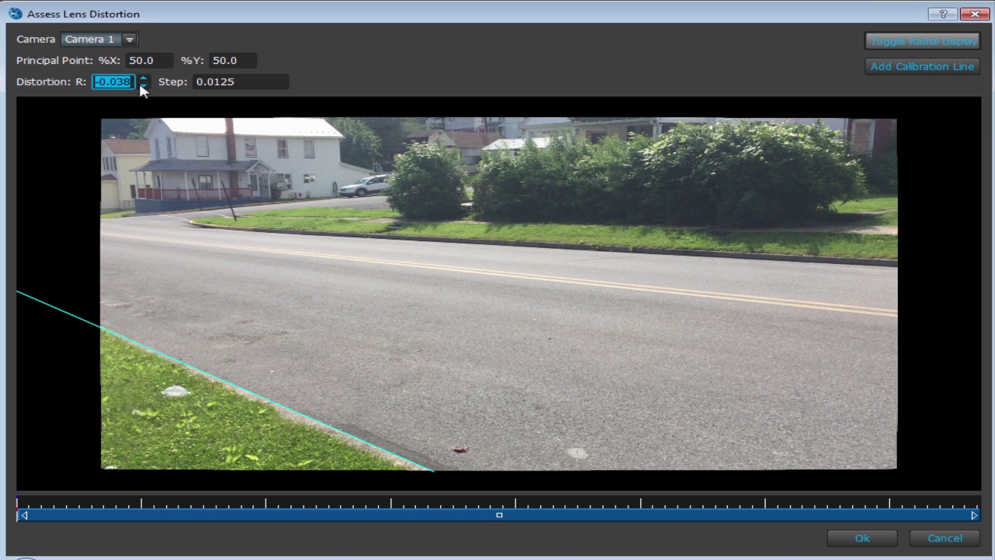
{"action": "left_click", "coordinate": [139, 82]}
{"action": "left_click", "coordinate": [139, 82]}
{"action": "left_click", "coordinate": [139, 81]}
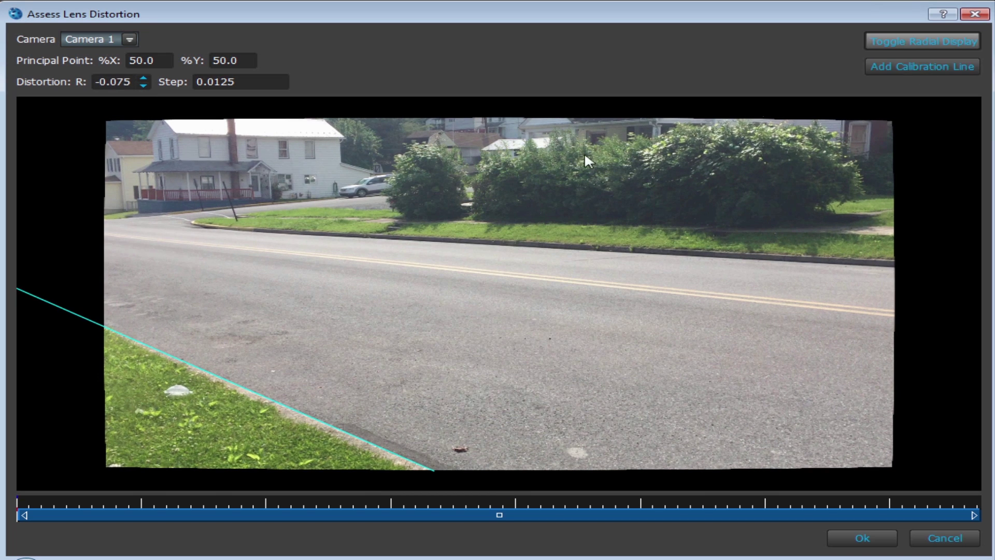
{"action": "left_click", "coordinate": [903, 70]}
{"action": "left_click", "coordinate": [280, 231]}
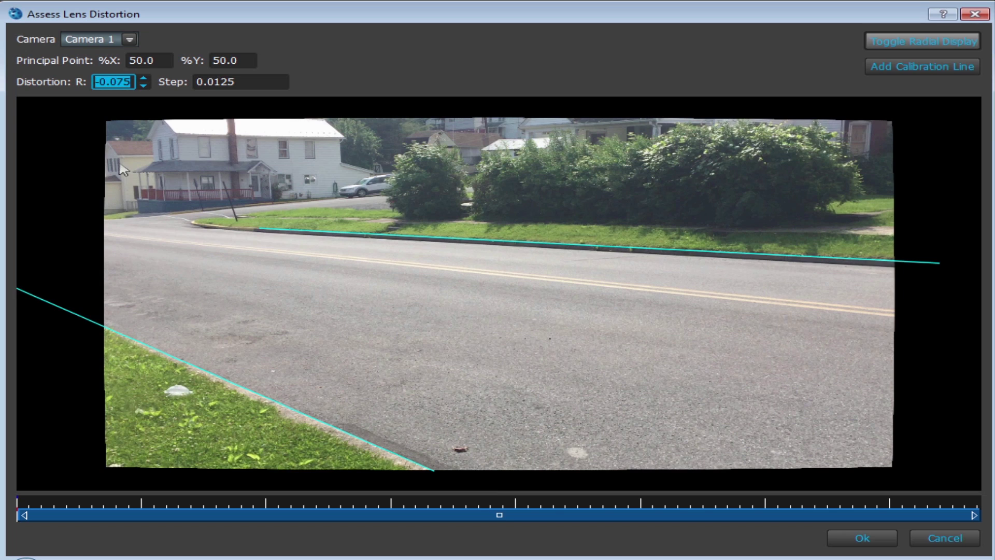
Accept the -0.075 lens distortion and close the Assess Lens Distortion dialog
{"action": "left_click", "coordinate": [868, 533]}
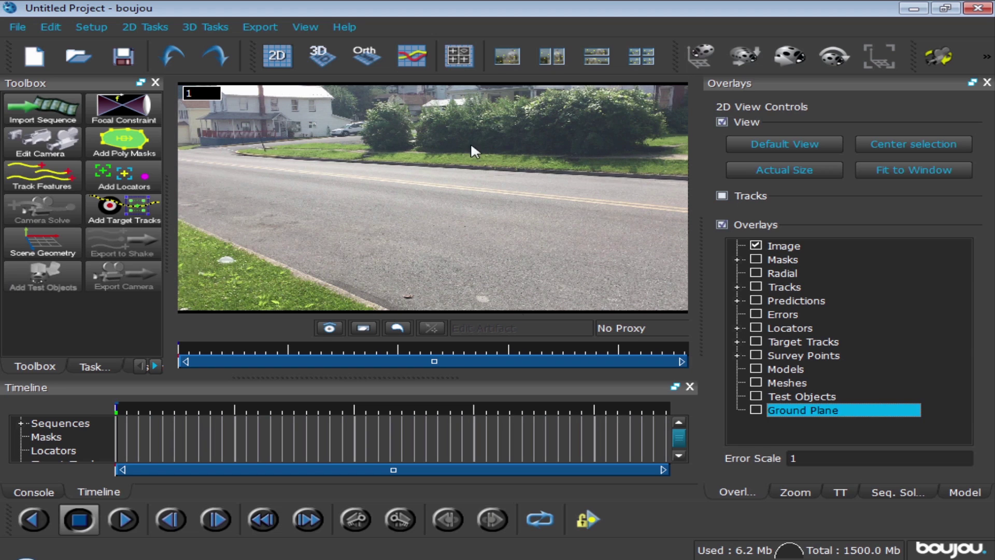
Draw a closed four-corner polygon mask over a patch of the road
{"action": "left_click", "coordinate": [137, 145]}
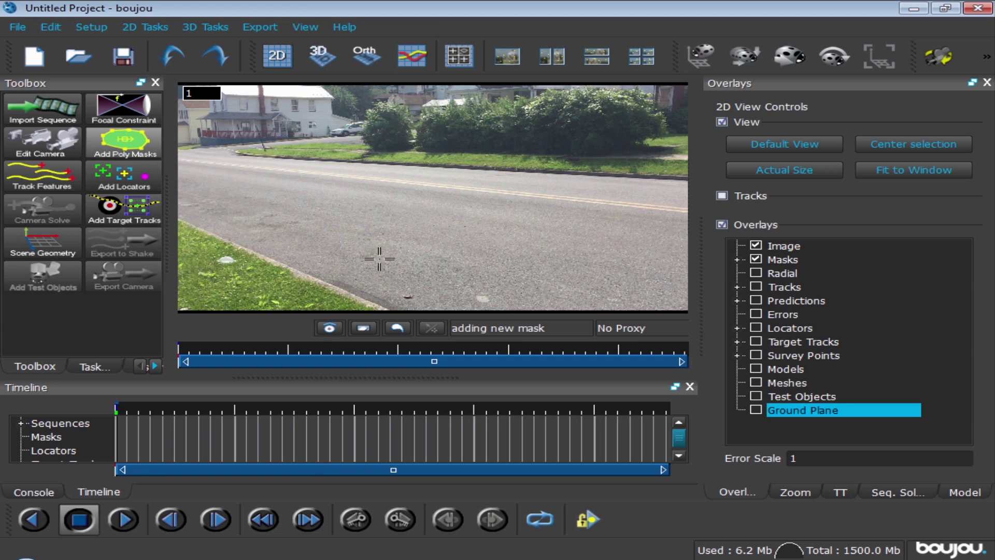
{"action": "left_click", "coordinate": [292, 216]}
{"action": "left_click", "coordinate": [385, 256]}
{"action": "left_click", "coordinate": [436, 189]}
{"action": "left_click", "coordinate": [285, 160]}
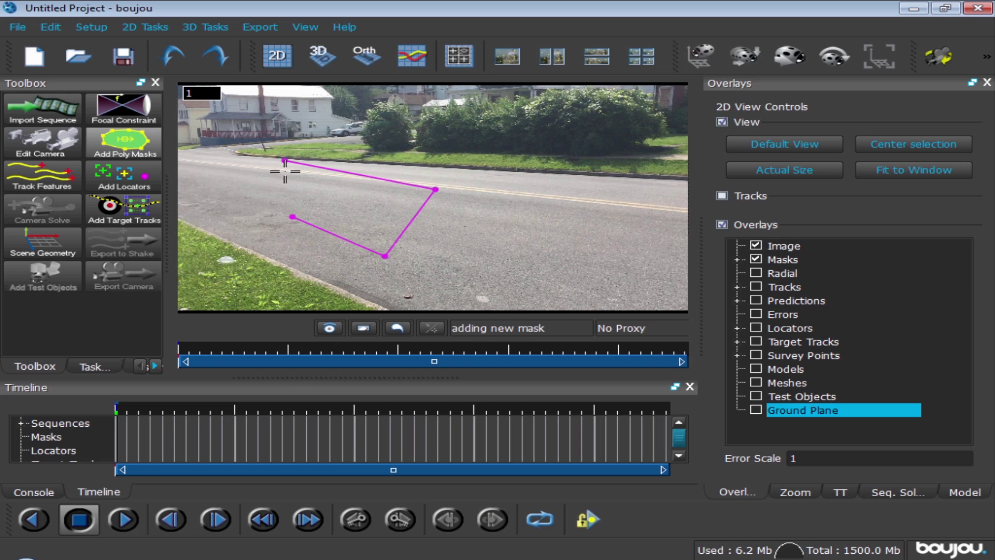
{"action": "left_click", "coordinate": [293, 219]}
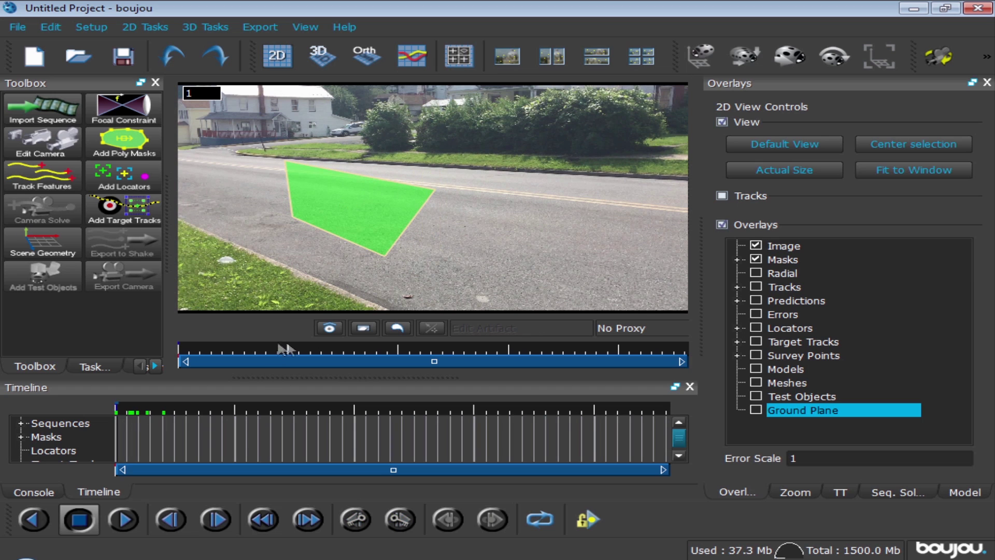
Reshape the mask corners at frame 29 to follow the road, then review back to frame 3
{"action": "left_click", "coordinate": [185, 412]}
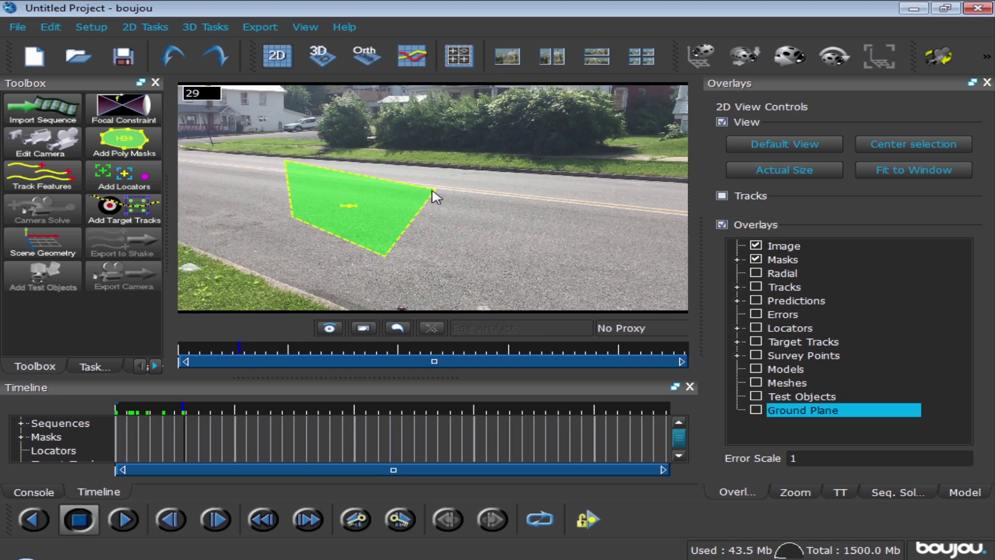
{"action": "left_click_drag", "start_coordinate": [433, 196], "coordinate": [485, 126]}
{"action": "left_click_drag", "start_coordinate": [339, 104], "coordinate": [278, 110]}
{"action": "left_click", "coordinate": [182, 412]}
{"action": "left_click_drag", "start_coordinate": [182, 412], "coordinate": [117, 409]}
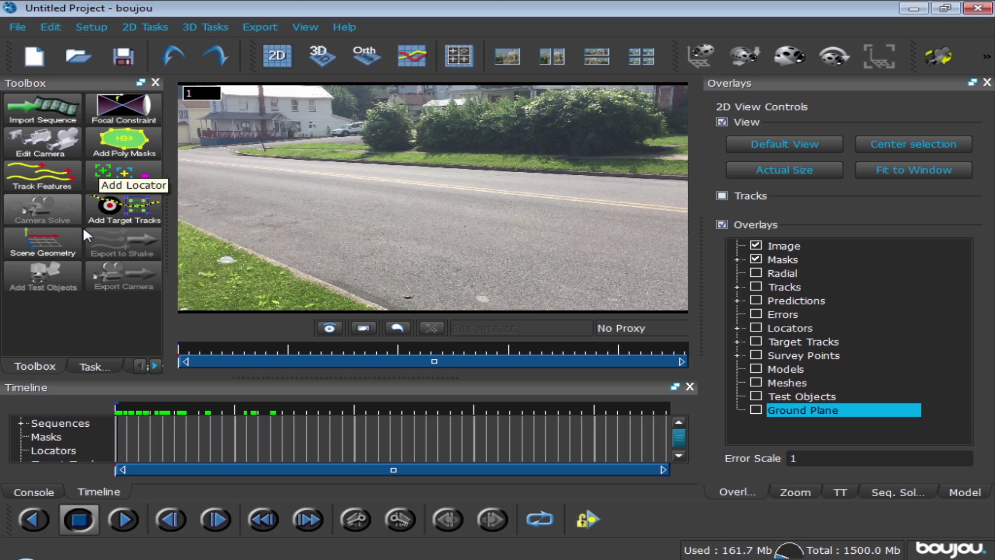
Start feature tracking on all frames after reviewing the advanced settings, then enable the Radial overlay
{"action": "left_click", "coordinate": [57, 167]}
{"action": "left_click_drag", "start_coordinate": [132, 129], "coordinate": [326, 160]}
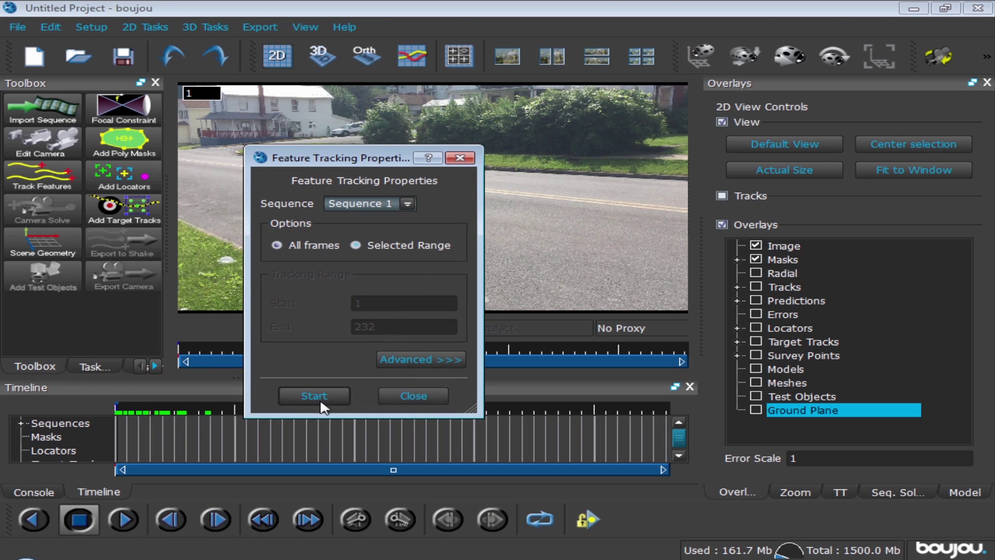
{"action": "left_click", "coordinate": [448, 359]}
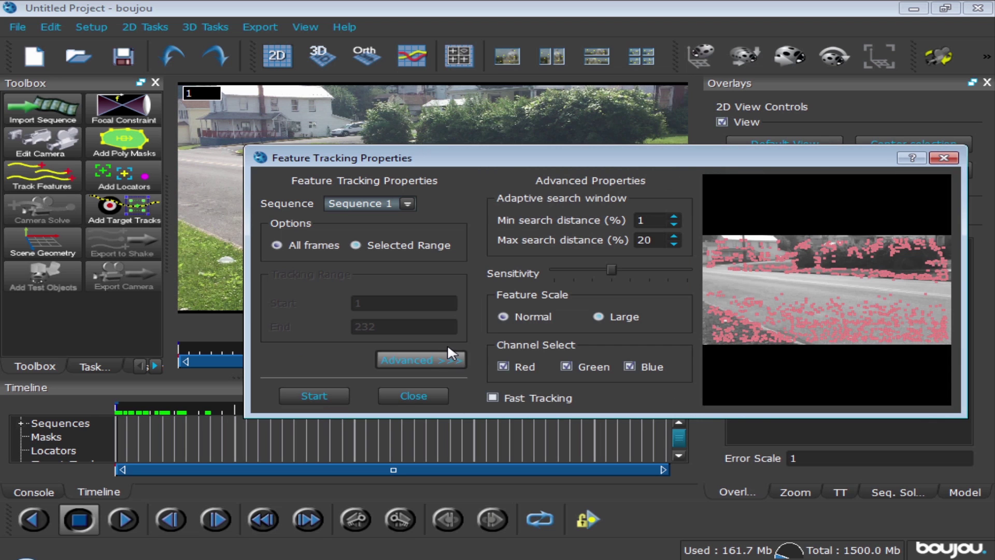
{"action": "left_click", "coordinate": [332, 395]}
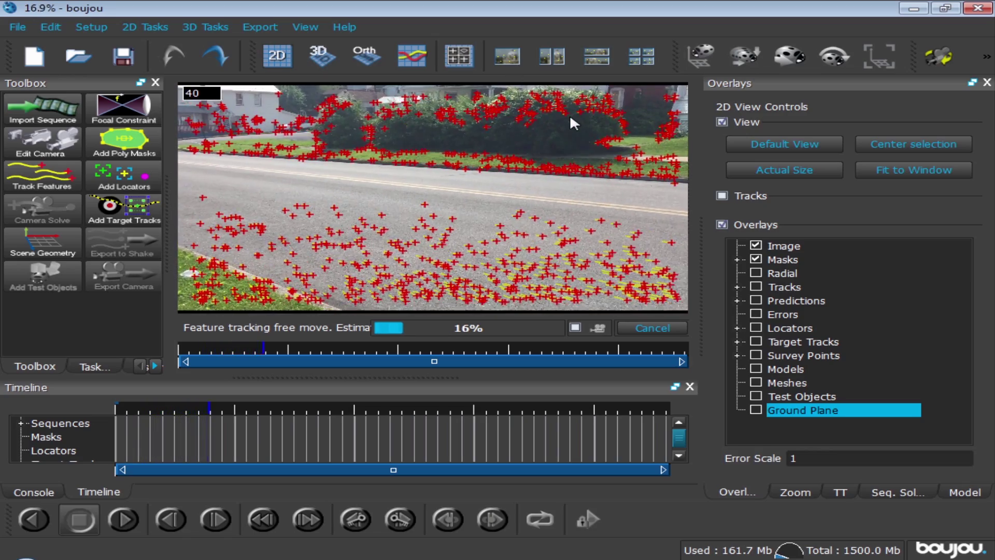
{"action": "left_click", "coordinate": [756, 272]}
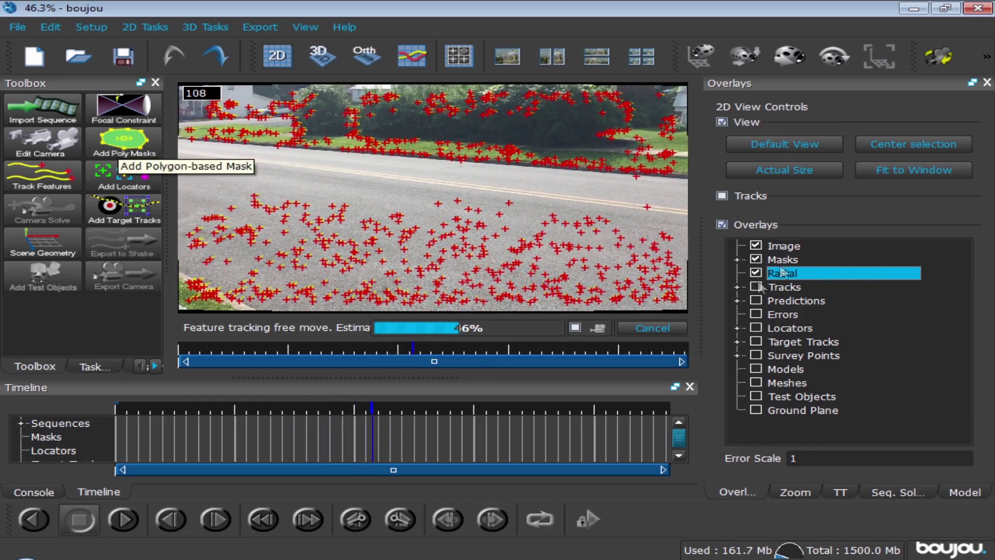
{"action": "left_click", "coordinate": [273, 23]}
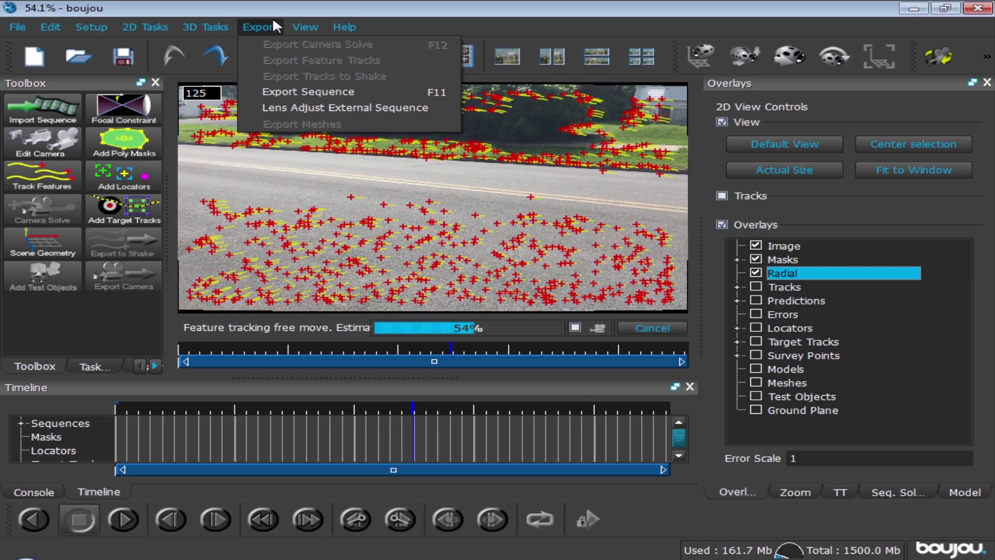
{"action": "mouse_move", "coordinate": [17, 27]}
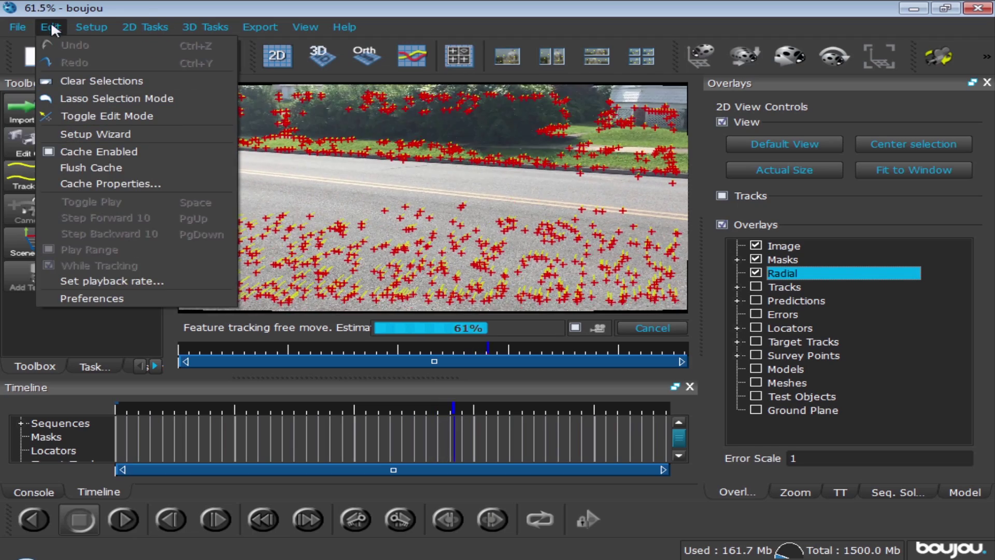
{"action": "mouse_move", "coordinate": [91, 27]}
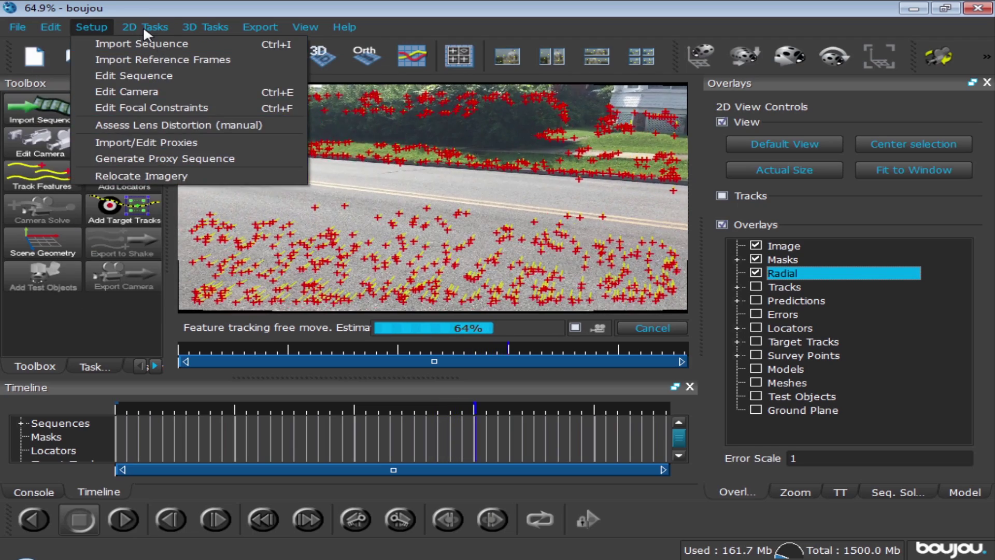
{"action": "mouse_move", "coordinate": [143, 26]}
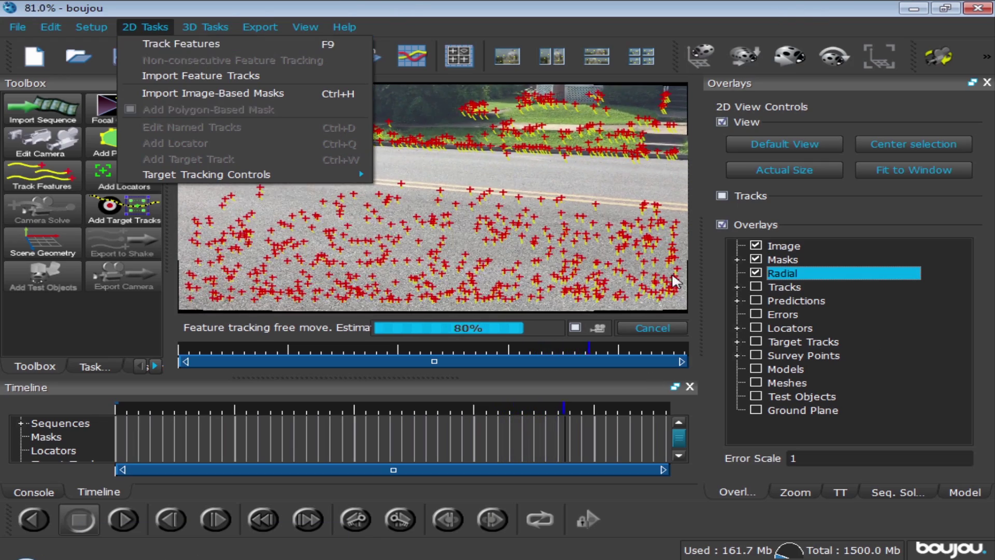
{"action": "left_click", "coordinate": [154, 63]}
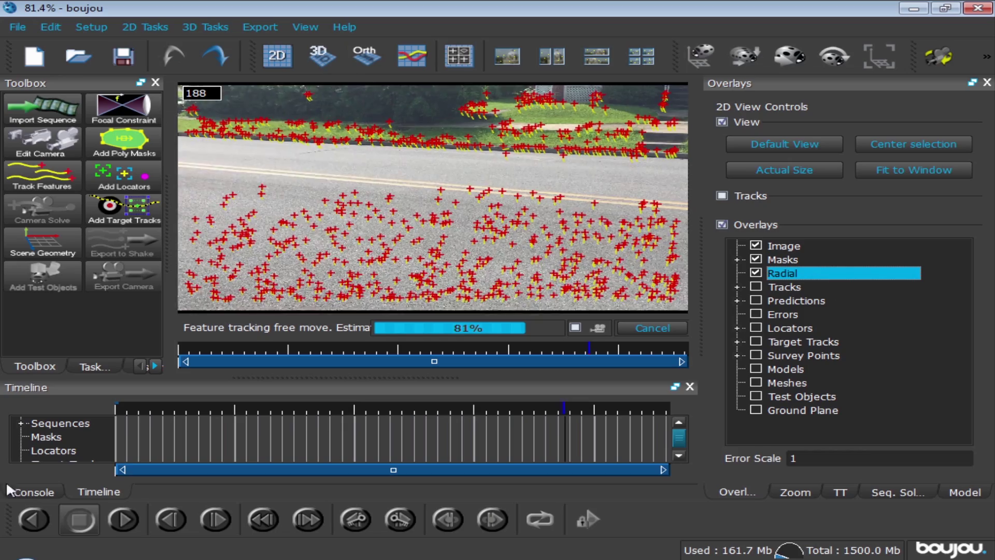
{"action": "left_click", "coordinate": [27, 24]}
{"action": "mouse_move", "coordinate": [51, 27]}
{"action": "left_click", "coordinate": [755, 272]}
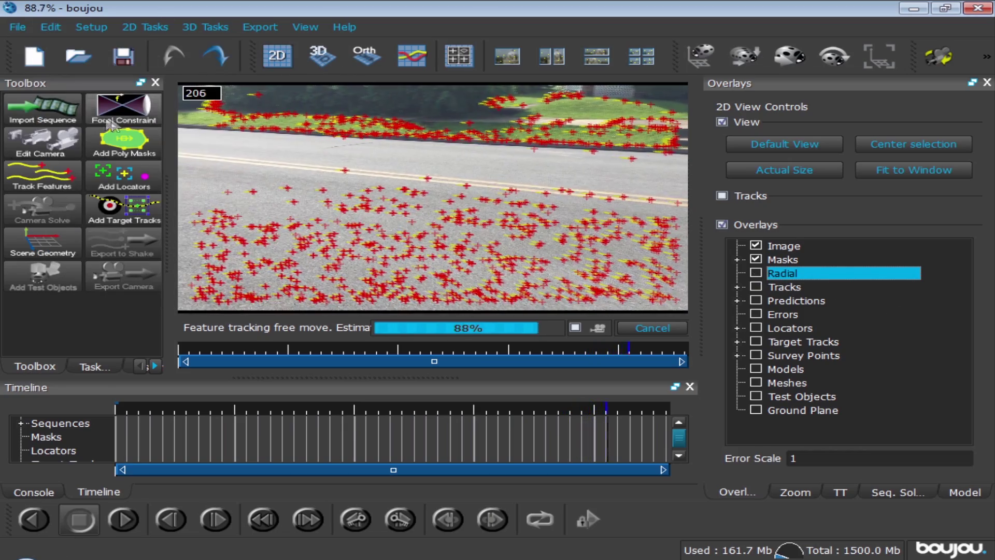
{"action": "left_click", "coordinate": [95, 366]}
{"action": "left_click", "coordinate": [71, 140]}
{"action": "left_click", "coordinate": [37, 366]}
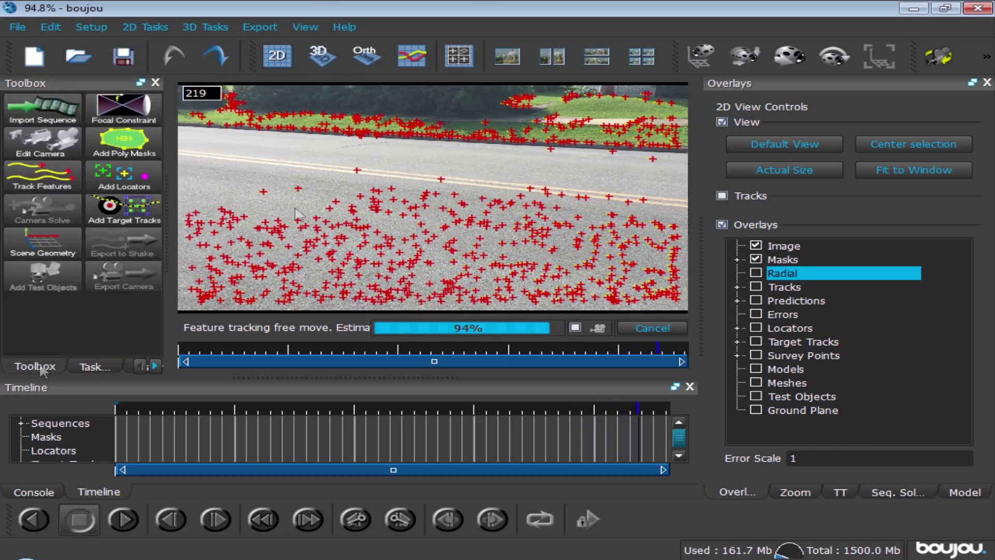
{"action": "left_click", "coordinate": [136, 28]}
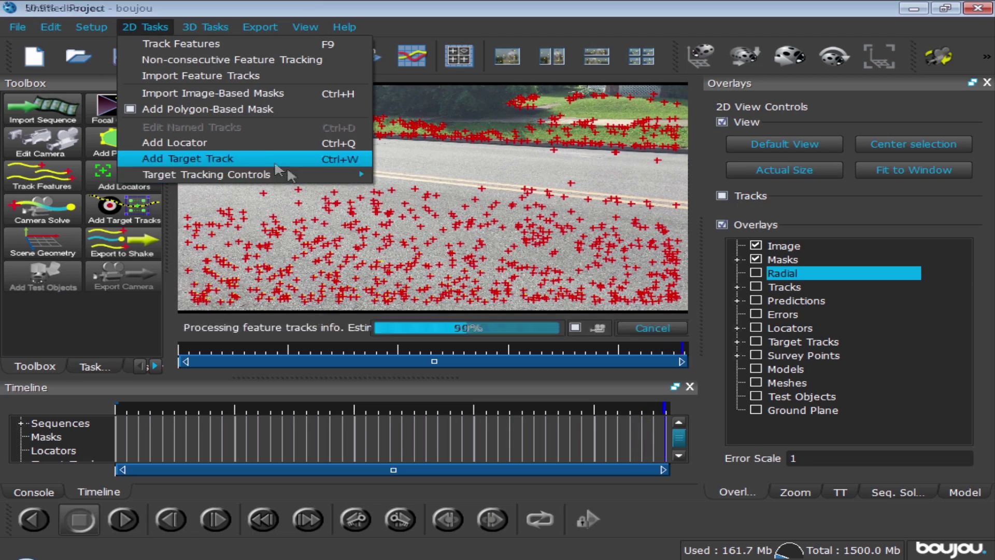
Preview the sequence export settings with JPEG as the format, then cancel
{"action": "mouse_move", "coordinate": [178, 25]}
{"action": "mouse_move", "coordinate": [262, 28]}
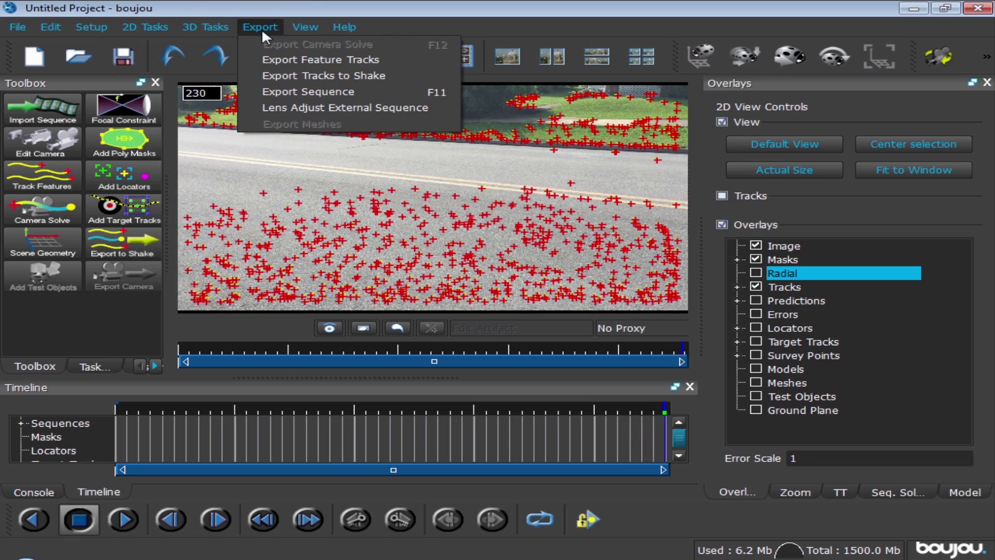
{"action": "left_click", "coordinate": [376, 91]}
{"action": "left_click", "coordinate": [420, 170]}
{"action": "left_click", "coordinate": [393, 241]}
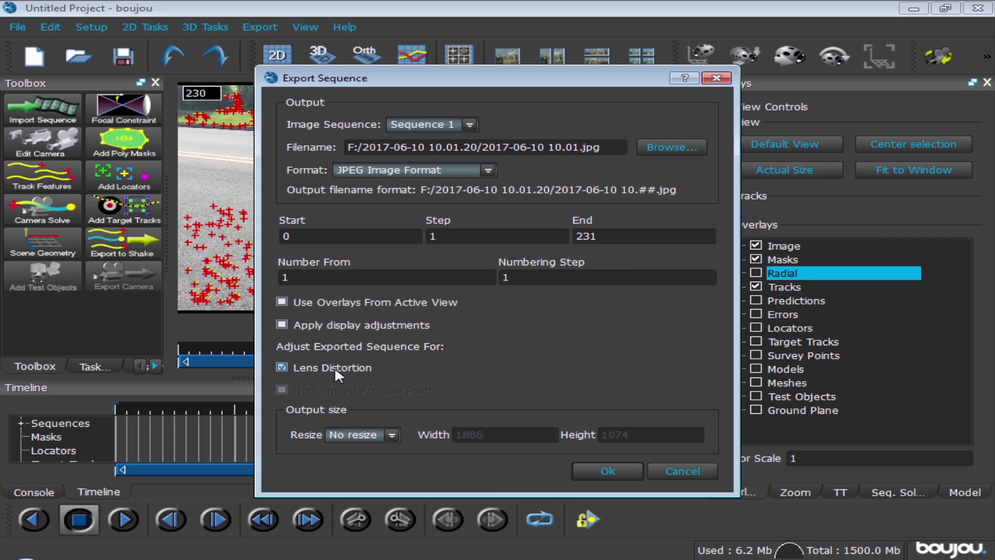
{"action": "left_click", "coordinate": [682, 470]}
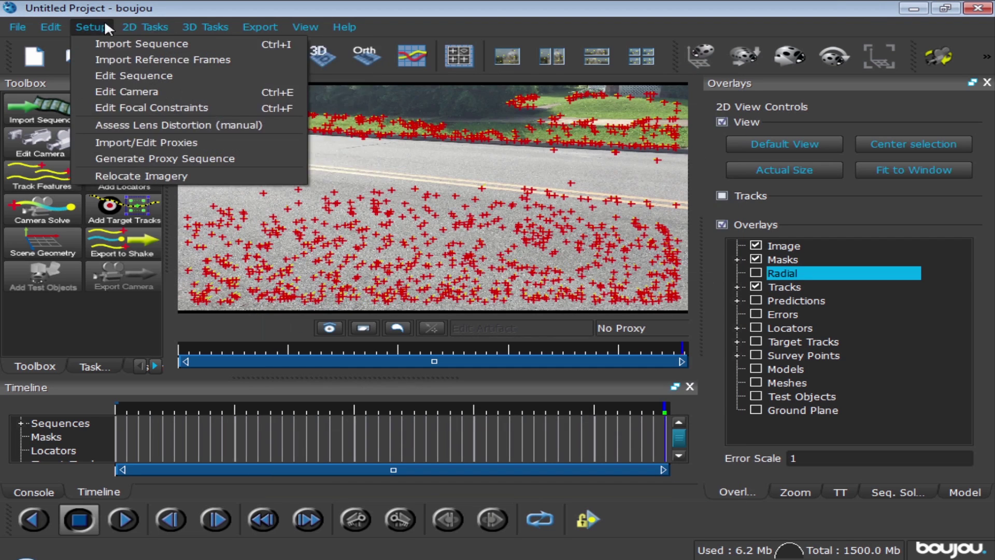
Check the Lens Adjust External Sequence dialog and dismiss it
{"action": "mouse_move", "coordinate": [137, 24]}
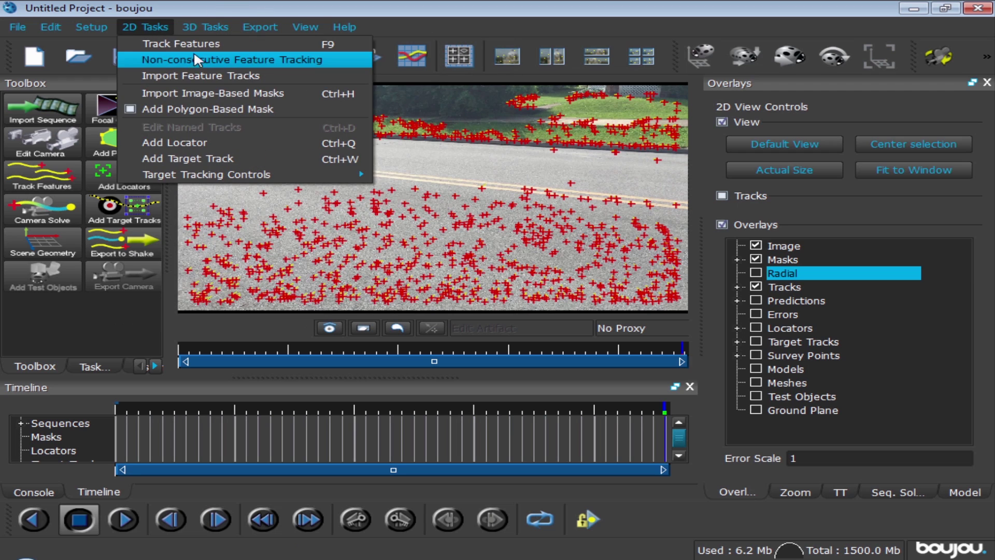
{"action": "mouse_move", "coordinate": [261, 26]}
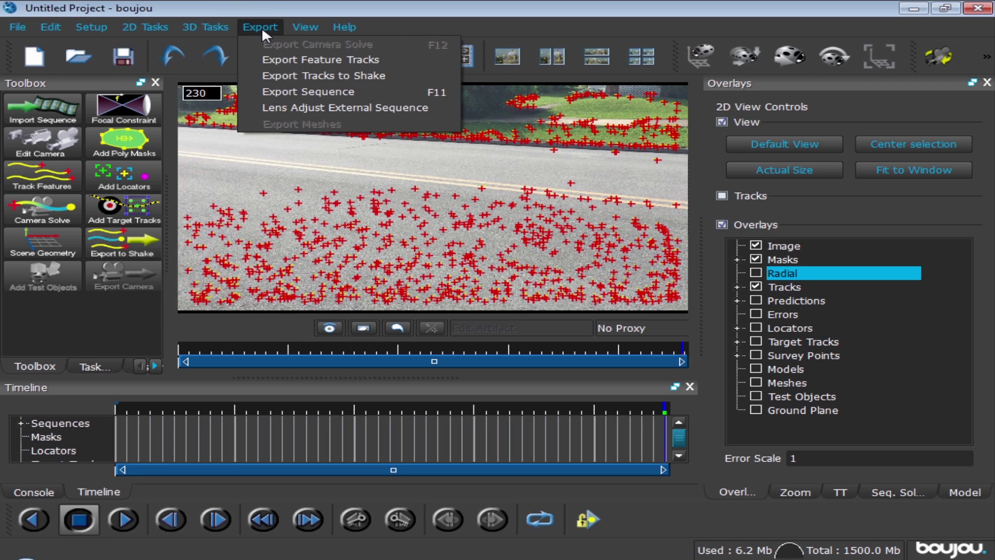
{"action": "left_click", "coordinate": [306, 114]}
{"action": "key", "text": "Escape"}
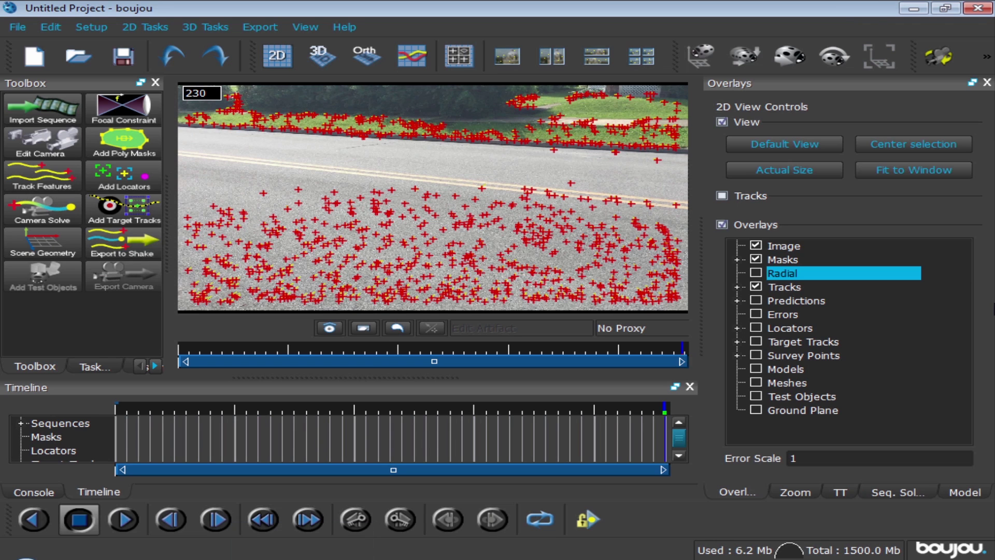
Turn on the Radial overlay, toggling the footage image off and back on
{"action": "left_click", "coordinate": [837, 272]}
{"action": "left_click", "coordinate": [793, 246]}
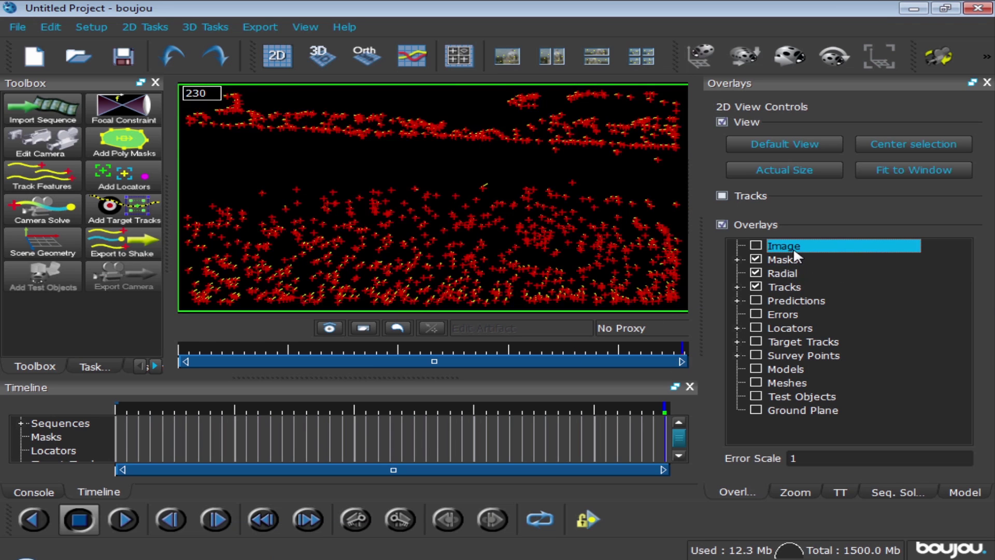
{"action": "left_click", "coordinate": [792, 245]}
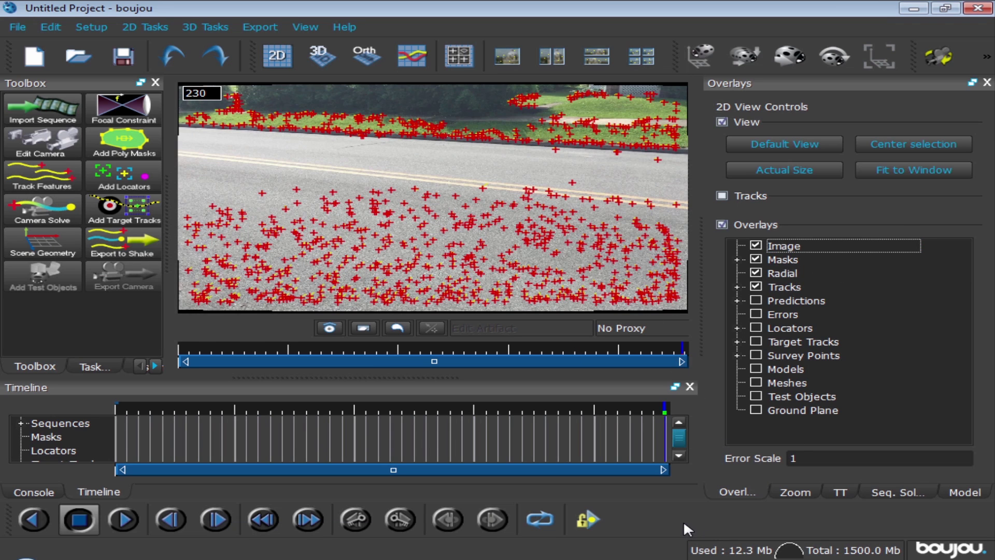
Turn off Masks and solve the camera over all frames with path smoothness optimization
{"action": "key", "text": "End"}
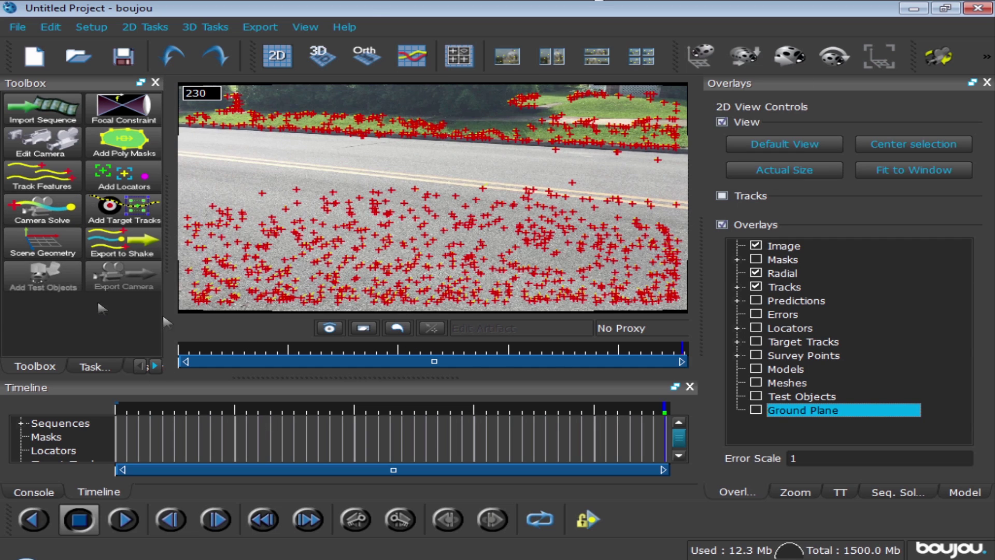
{"action": "left_click", "coordinate": [64, 208]}
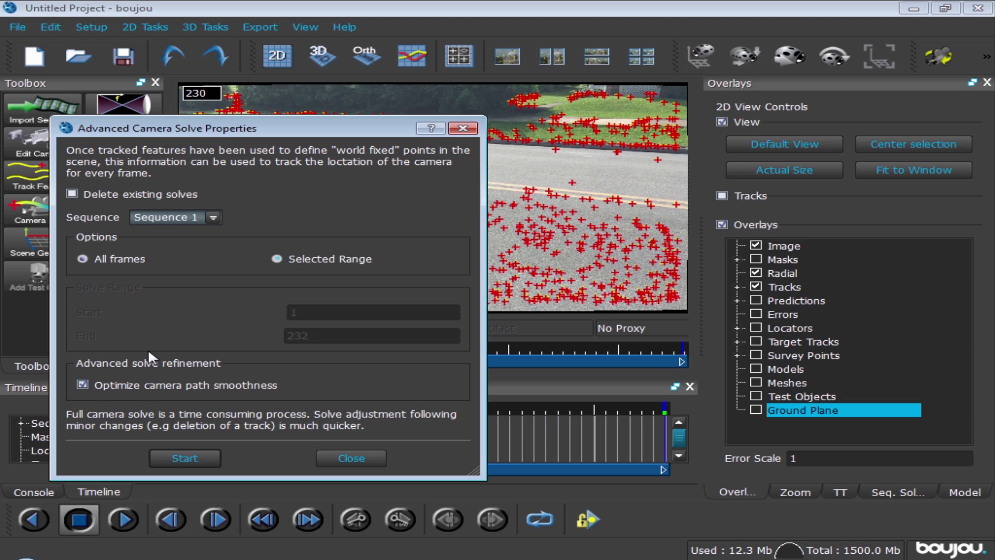
{"action": "left_click", "coordinate": [197, 457]}
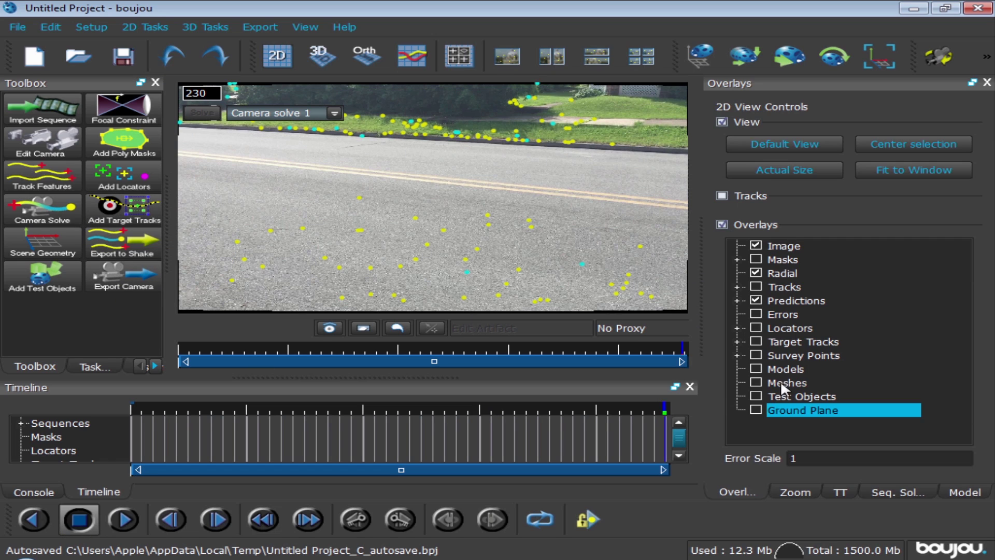
Switch on the Ground Plane overlay and bring up the Scene Geometry list
{"action": "left_click", "coordinate": [755, 409]}
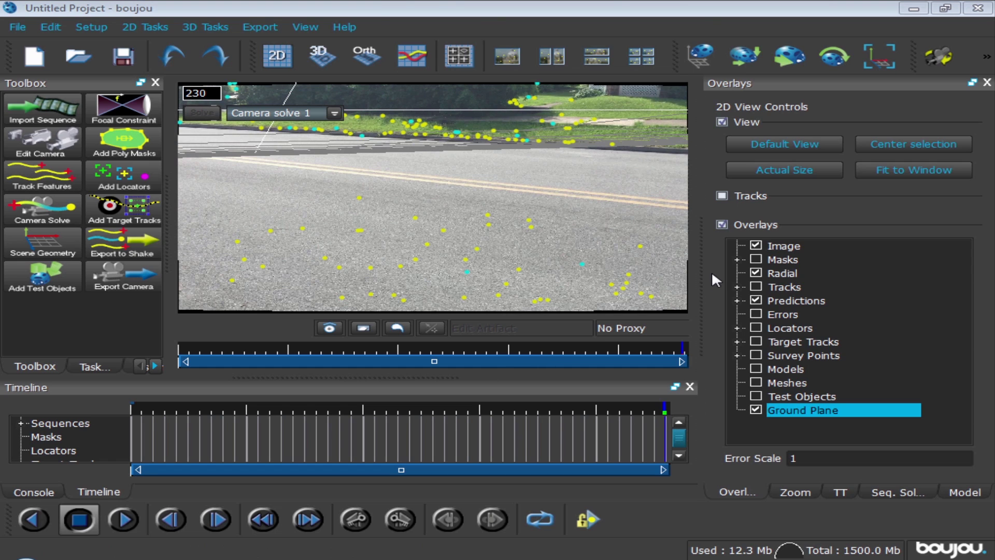
{"action": "left_click", "coordinate": [56, 246]}
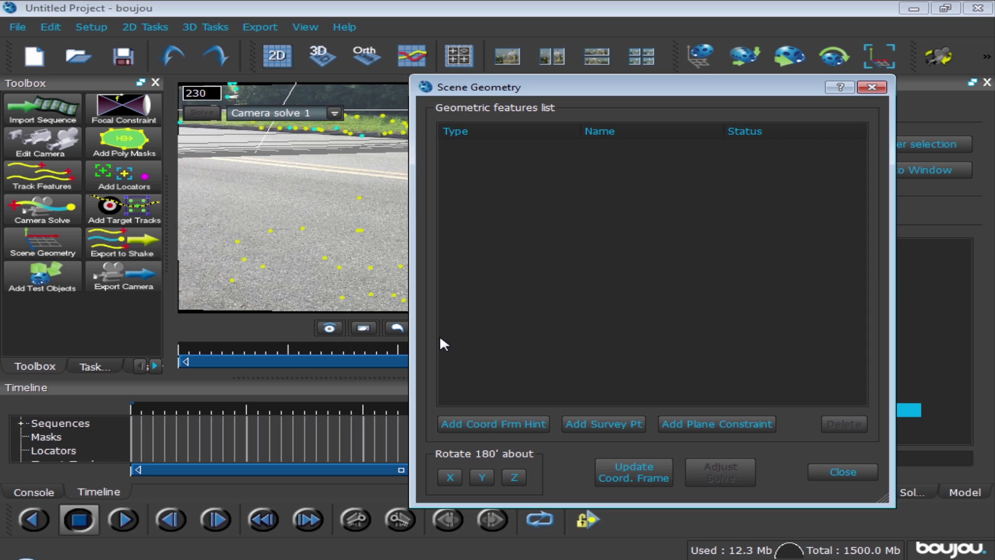
Add a coordinate frame hint of type x-axis
{"action": "left_click", "coordinate": [487, 426]}
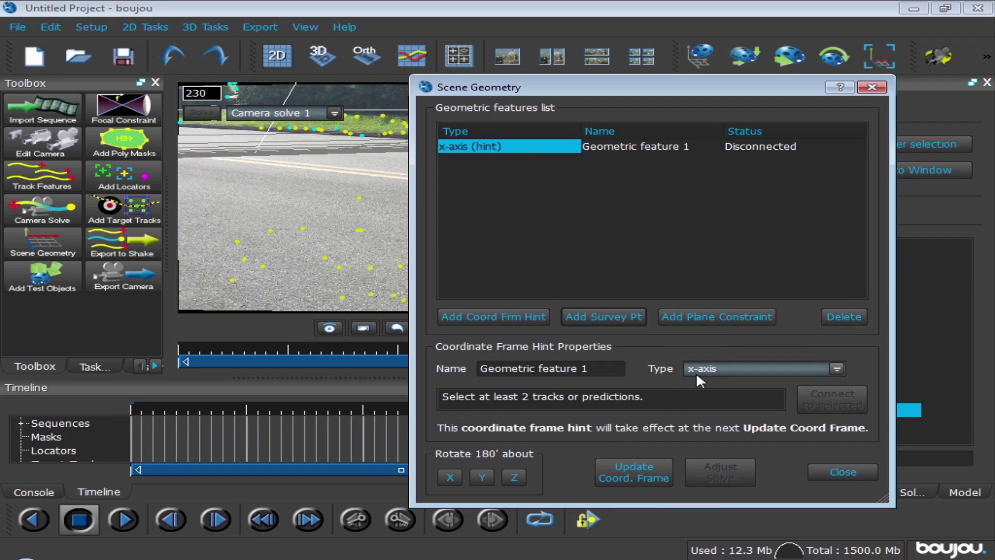
{"action": "left_click", "coordinate": [720, 368]}
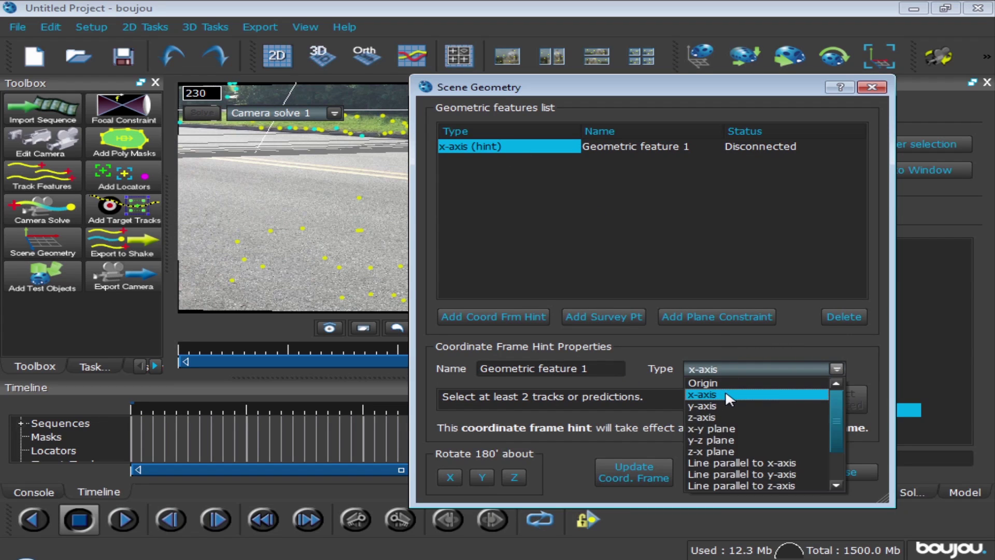
{"action": "left_click", "coordinate": [726, 395]}
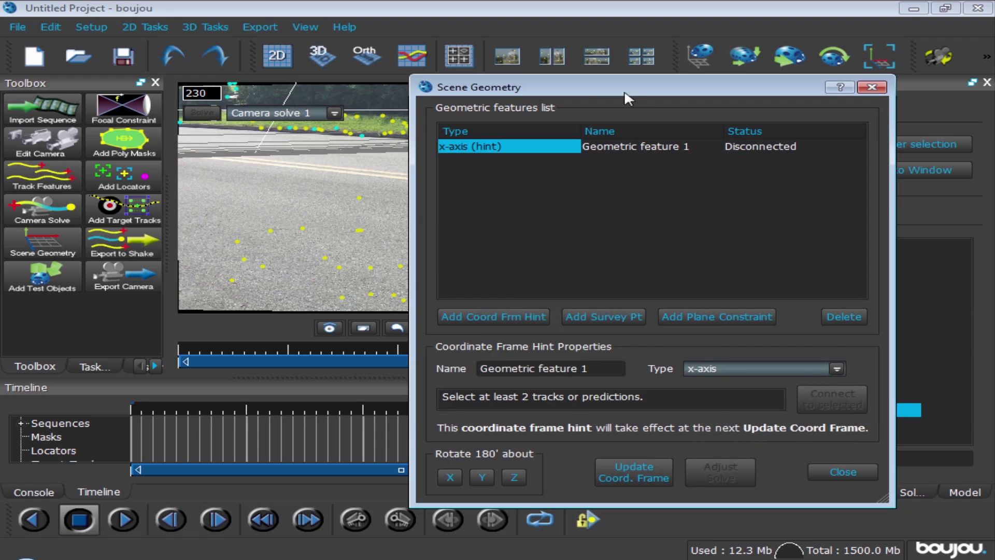
{"action": "left_click_drag", "start_coordinate": [626, 93], "coordinate": [783, 125]}
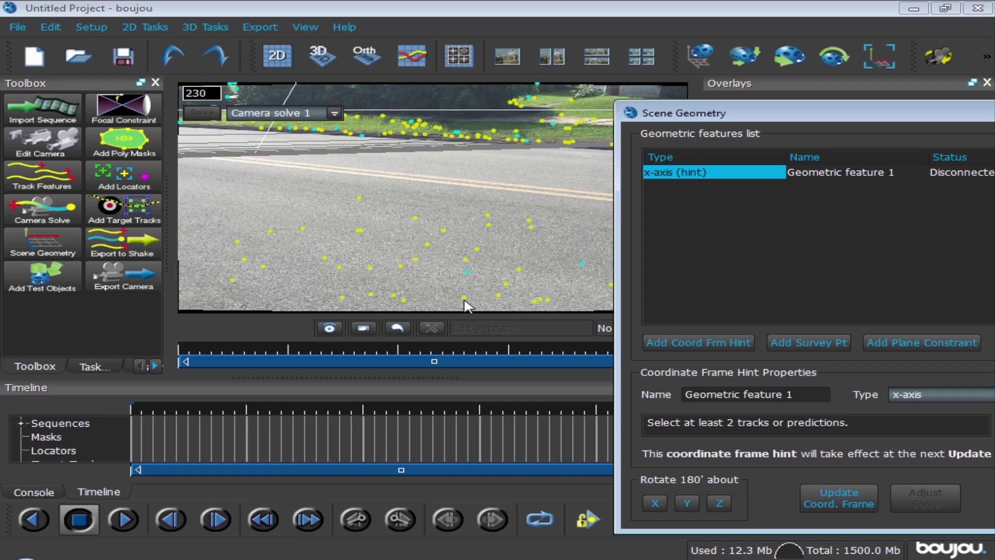
Connect the x-axis hint to road tracks 2487 and 28
{"action": "left_click", "coordinate": [327, 257]}
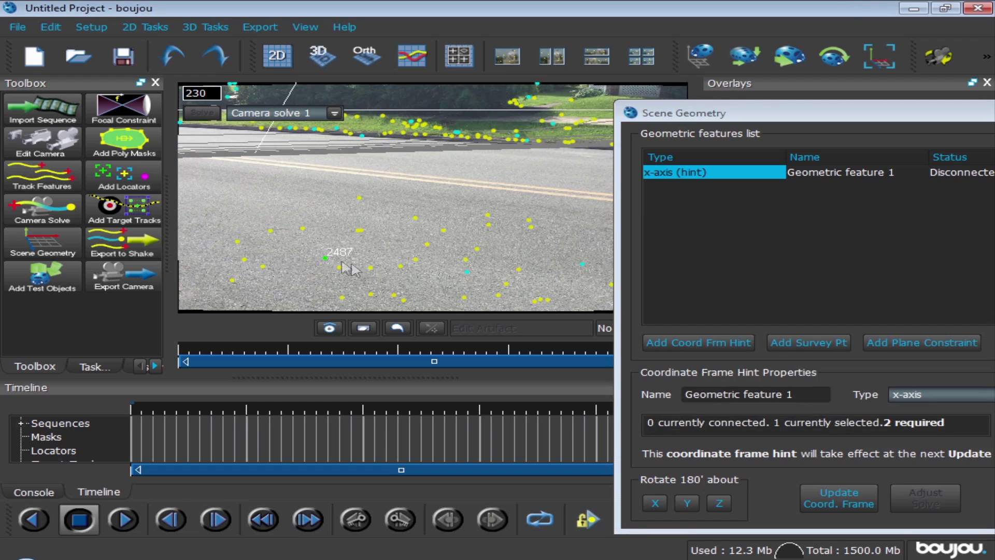
{"action": "left_click", "coordinate": [468, 272]}
{"action": "double_click", "coordinate": [668, 114]}
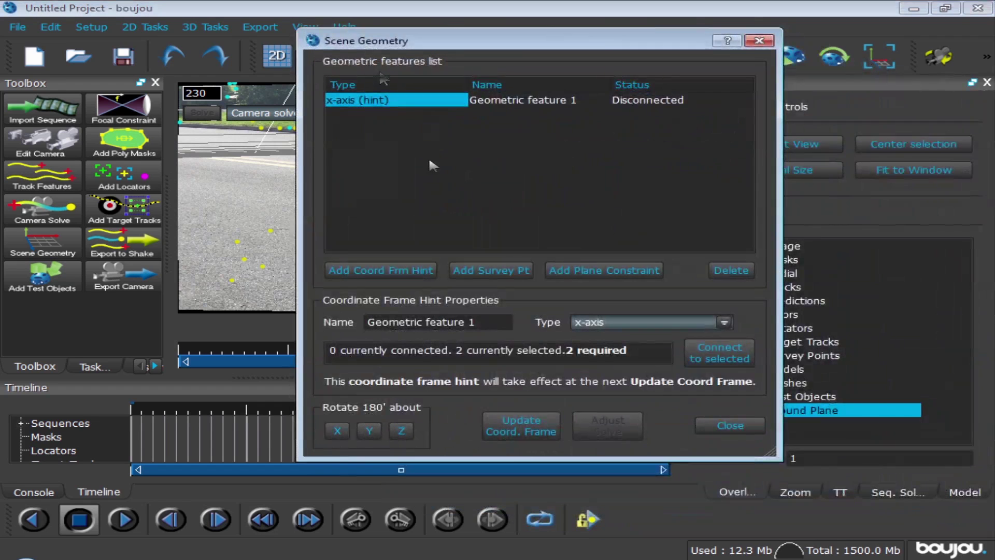
{"action": "left_click", "coordinate": [731, 357]}
{"action": "left_click", "coordinate": [728, 357]}
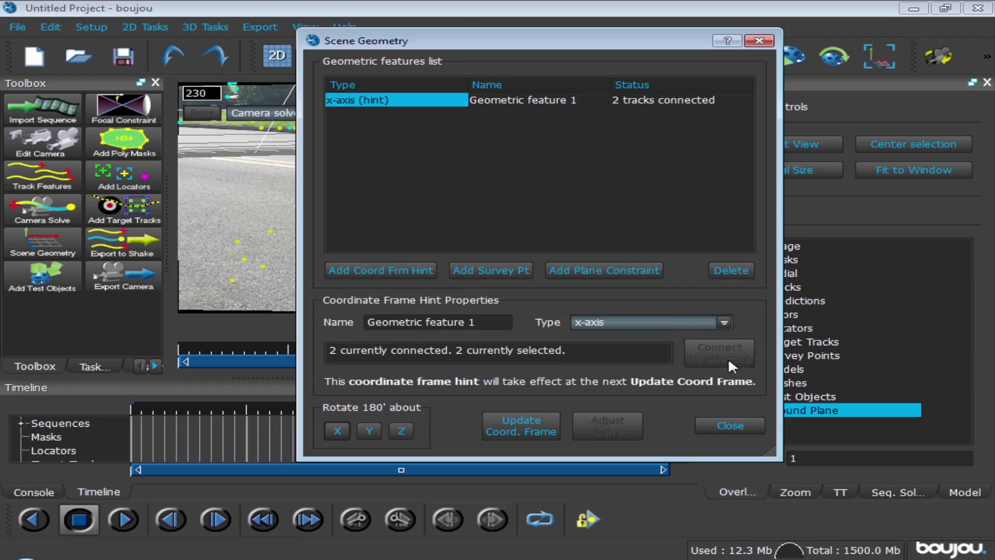
{"action": "left_click_drag", "start_coordinate": [491, 46], "coordinate": [845, 34]}
Update the coordinate frame from the x-axis hint
{"action": "left_click", "coordinate": [899, 422]}
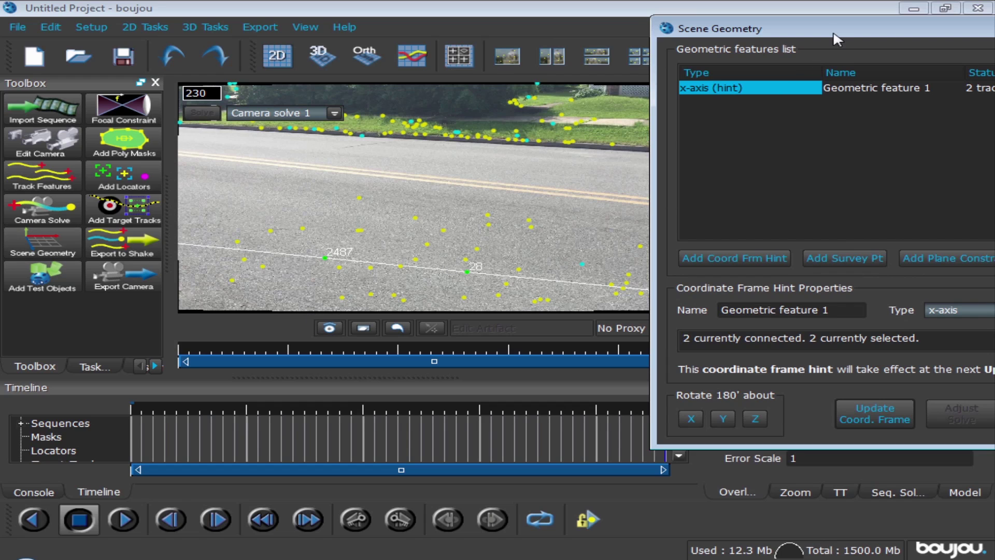
{"action": "left_click_drag", "start_coordinate": [836, 39], "coordinate": [929, 368]}
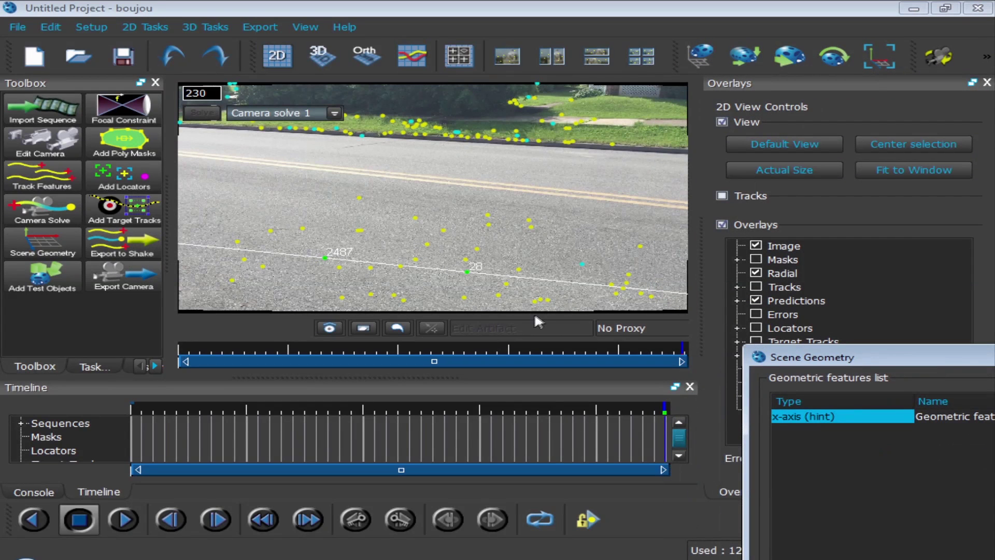
{"action": "left_click_drag", "start_coordinate": [824, 358], "coordinate": [445, 118]}
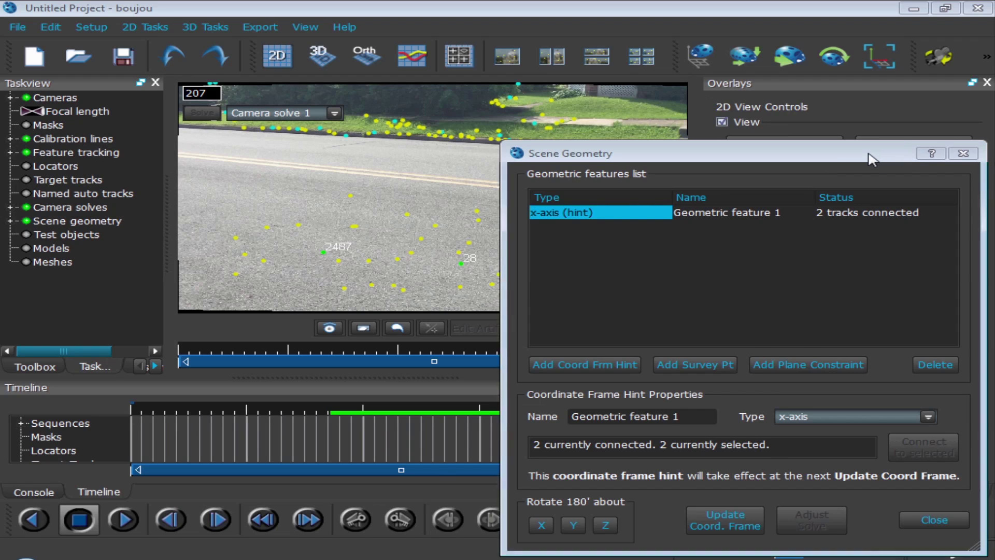
{"action": "left_click_drag", "start_coordinate": [905, 154], "coordinate": [980, 370]}
Turn on the Target Tracks and Ground Plane overlays and keep the first hint as x-axis
{"action": "left_click", "coordinate": [904, 345]}
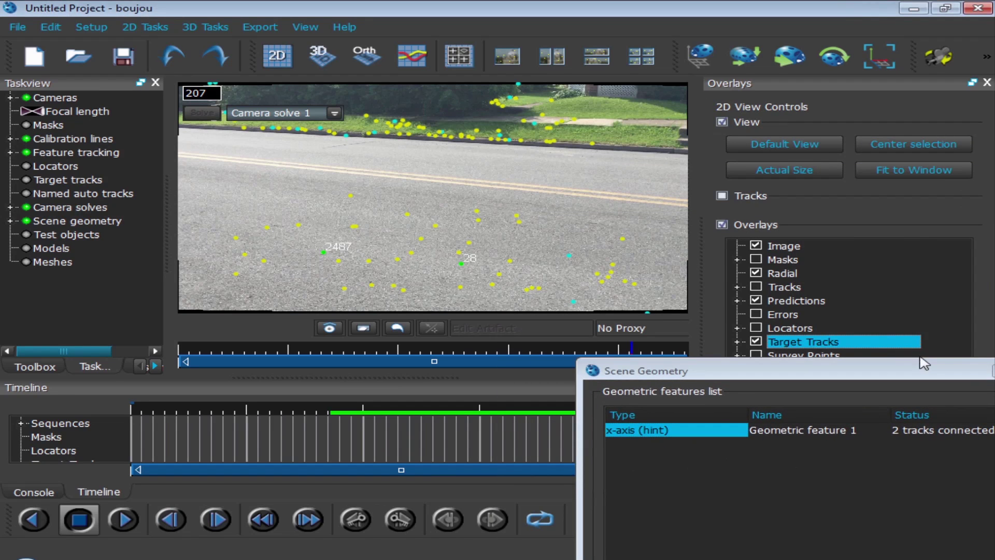
{"action": "left_click_drag", "start_coordinate": [889, 376], "coordinate": [913, 504]}
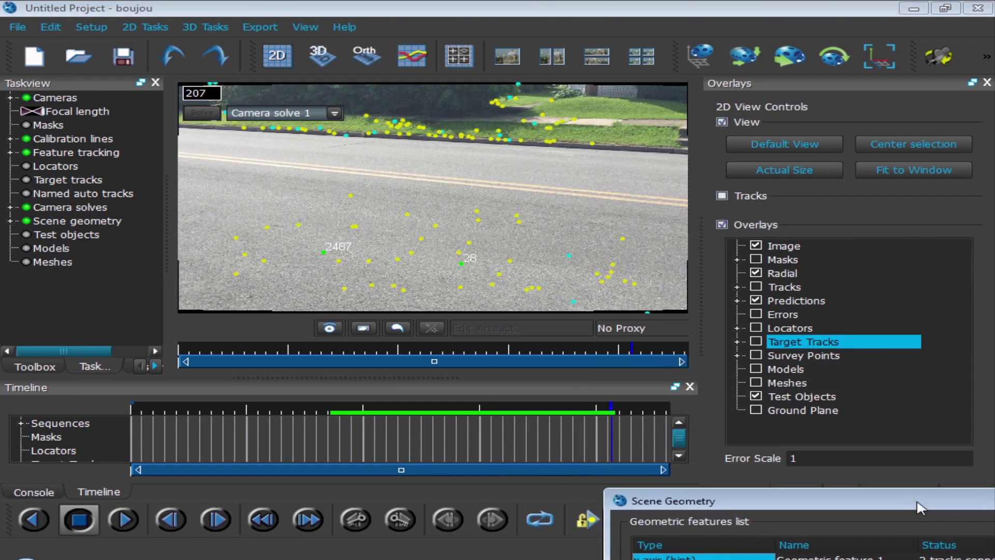
{"action": "left_click", "coordinate": [804, 409]}
{"action": "left_click", "coordinate": [885, 507]}
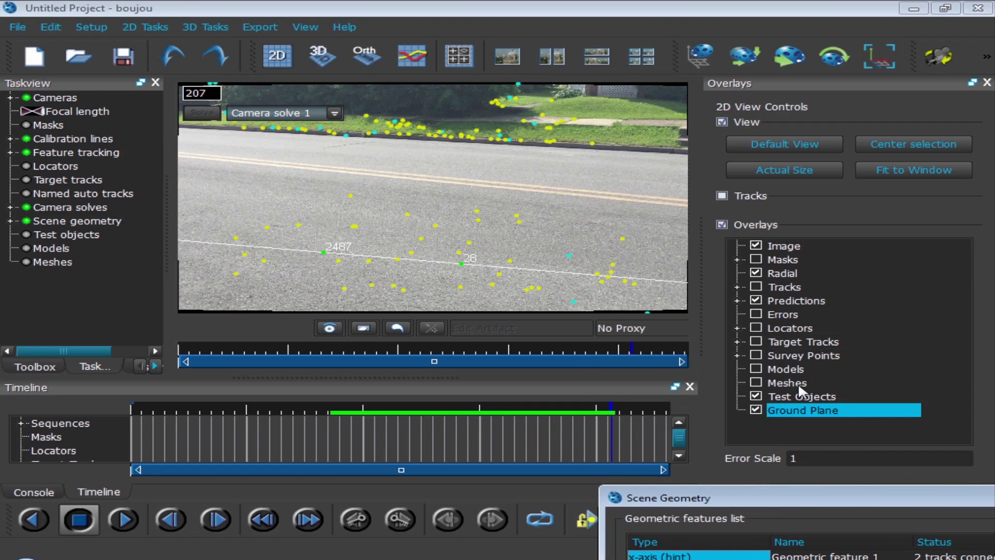
{"action": "left_click_drag", "start_coordinate": [839, 500], "coordinate": [736, 141]}
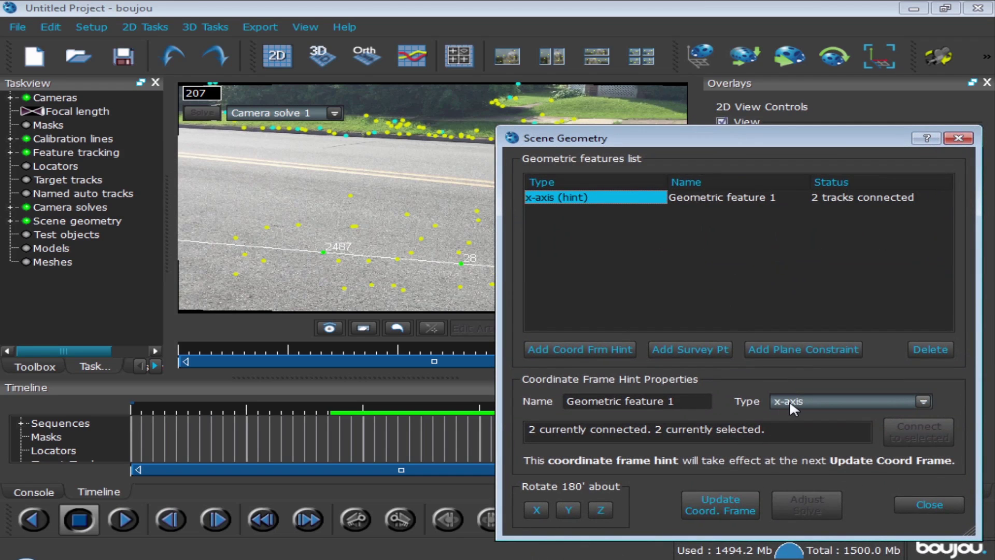
{"action": "left_click", "coordinate": [788, 406]}
{"action": "left_click", "coordinate": [792, 424]}
Add a second coordinate frame hint set to z-axis
{"action": "left_click", "coordinate": [620, 347]}
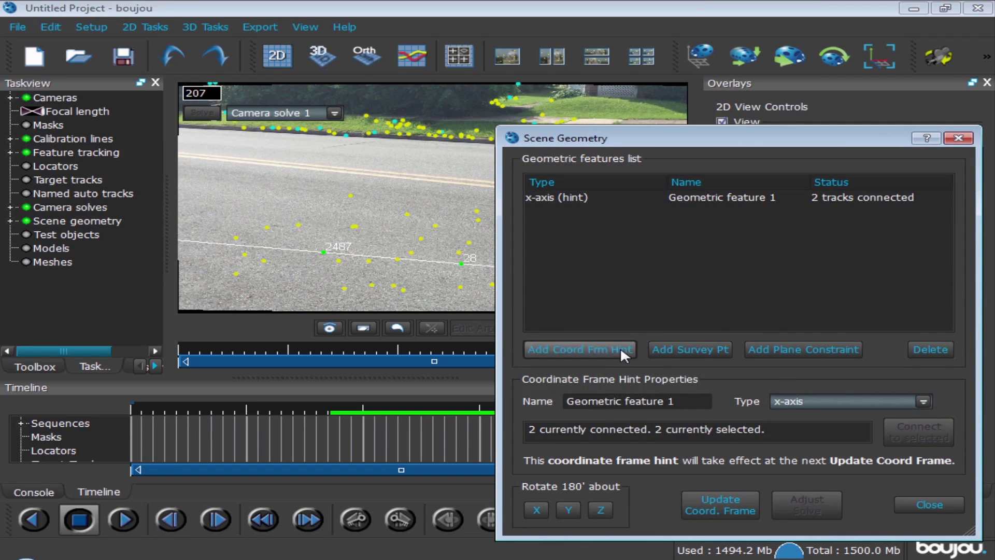
{"action": "left_click", "coordinate": [922, 401]}
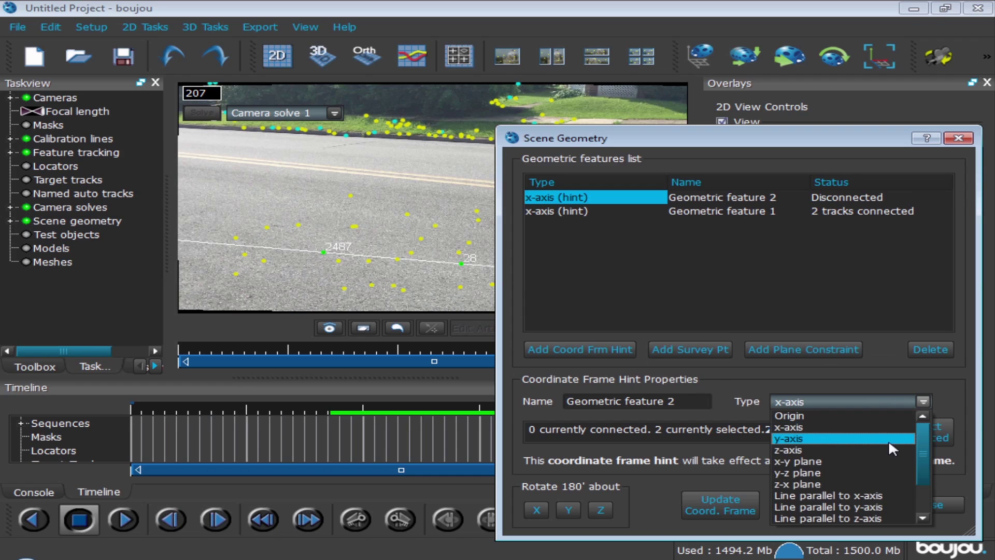
{"action": "left_click", "coordinate": [891, 443]}
{"action": "left_click_drag", "start_coordinate": [674, 138], "coordinate": [882, 202]}
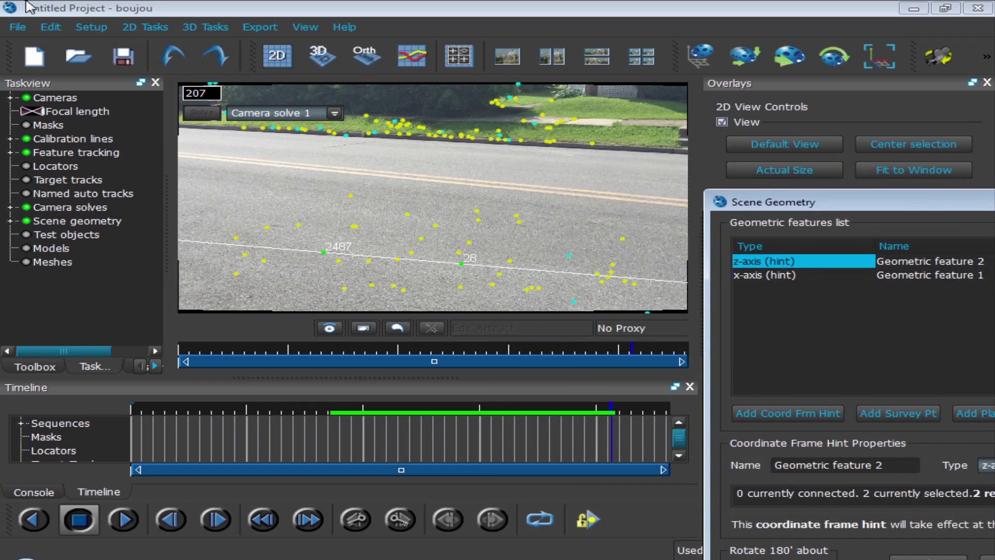
Connect the z-axis hint to two selected tracks and update the coordinate frame
{"action": "left_click", "coordinate": [511, 262]}
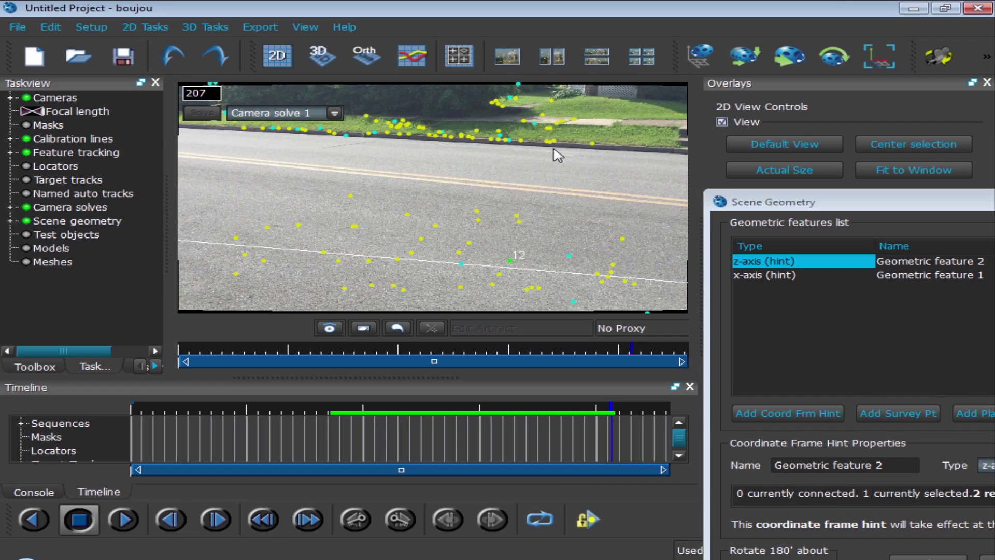
{"action": "left_click", "coordinate": [593, 143], "text": "shift"}
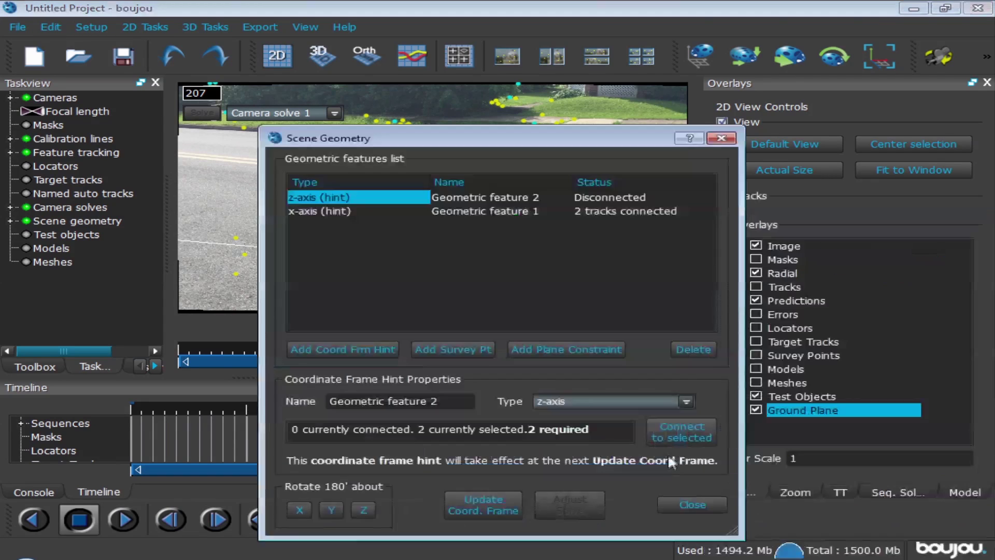
{"action": "double_click", "coordinate": [821, 203]}
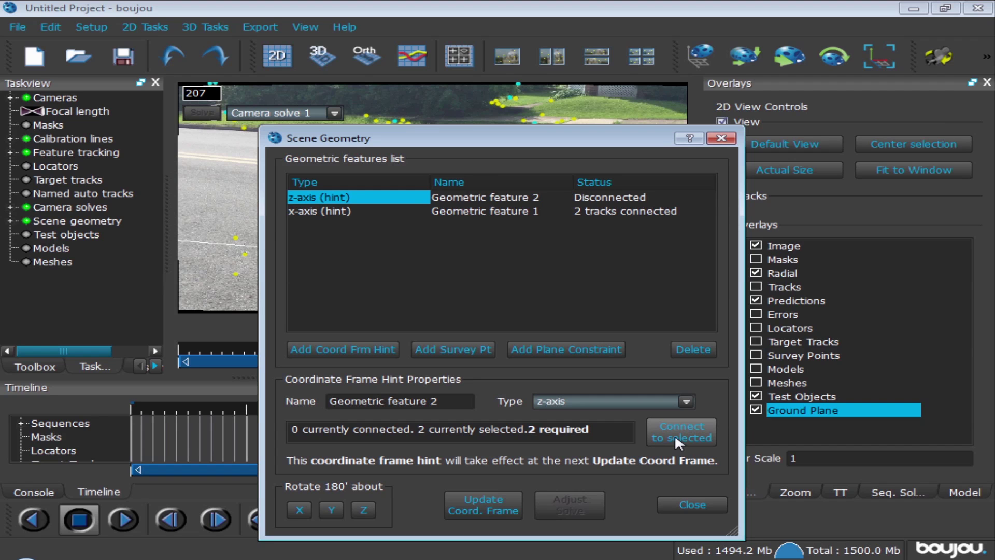
{"action": "left_click", "coordinate": [675, 434]}
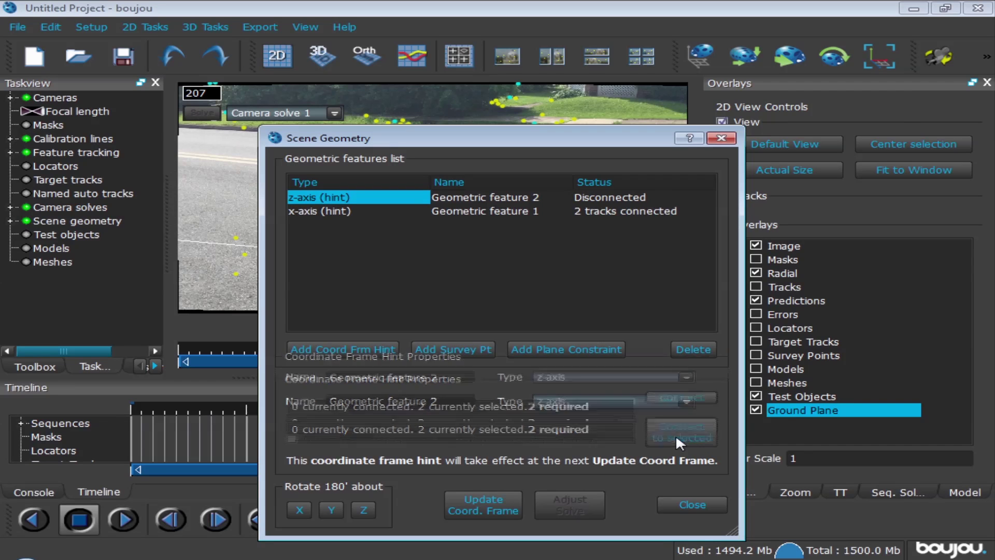
{"action": "left_click", "coordinate": [482, 504]}
{"action": "left_click_drag", "start_coordinate": [377, 139], "coordinate": [865, 253]}
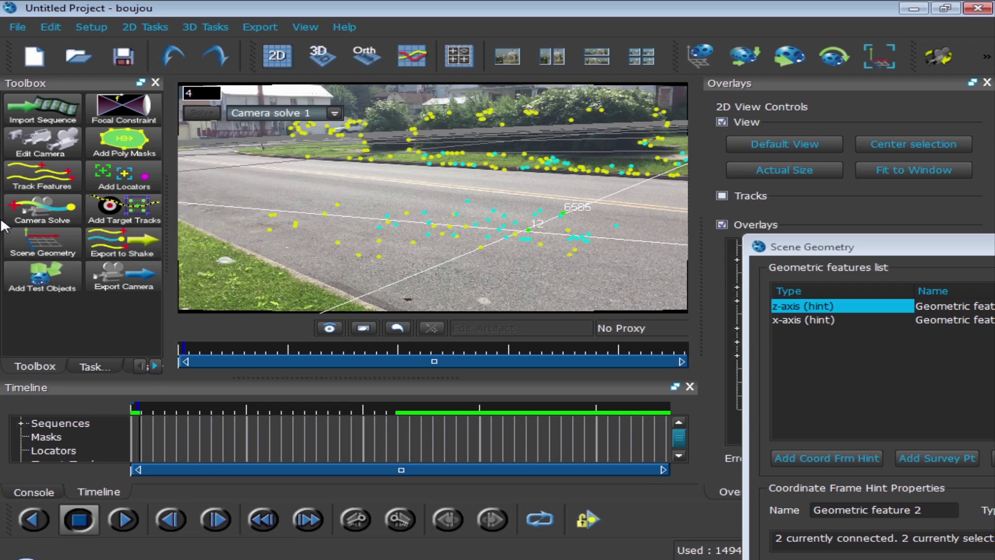
Add Test object 1, preview shapes such as Arrow, and leave it set to Ladybird
{"action": "left_click", "coordinate": [55, 287]}
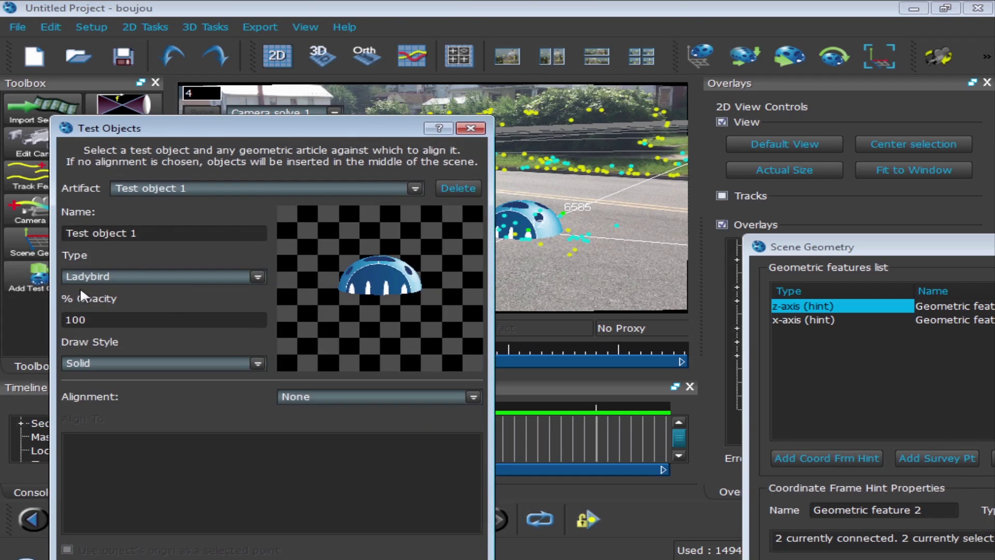
{"action": "left_click", "coordinate": [349, 191]}
{"action": "left_click", "coordinate": [194, 218]}
{"action": "left_click", "coordinate": [141, 276]}
{"action": "left_click", "coordinate": [155, 286]}
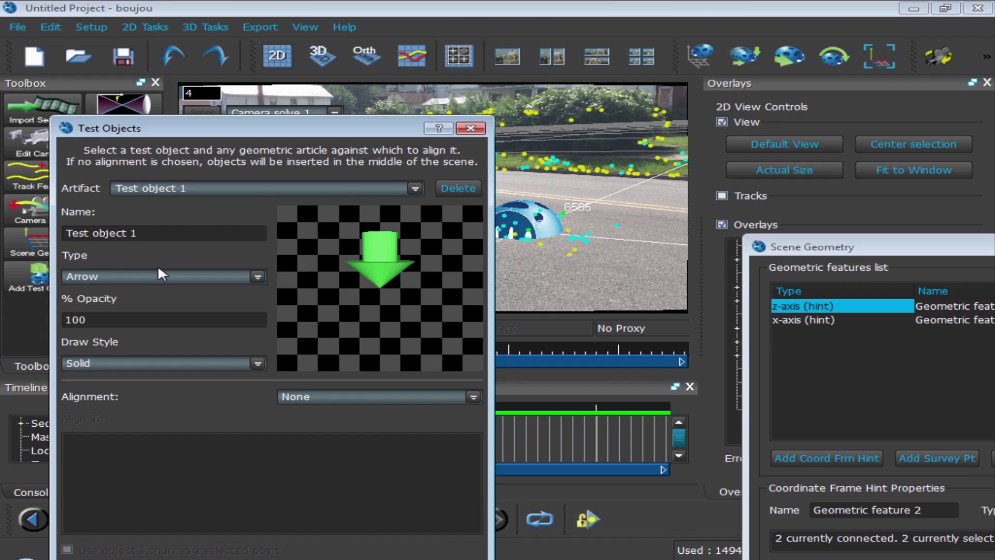
{"action": "left_click", "coordinate": [168, 276]}
{"action": "key", "text": "Return"}
{"action": "key", "text": "Down"}
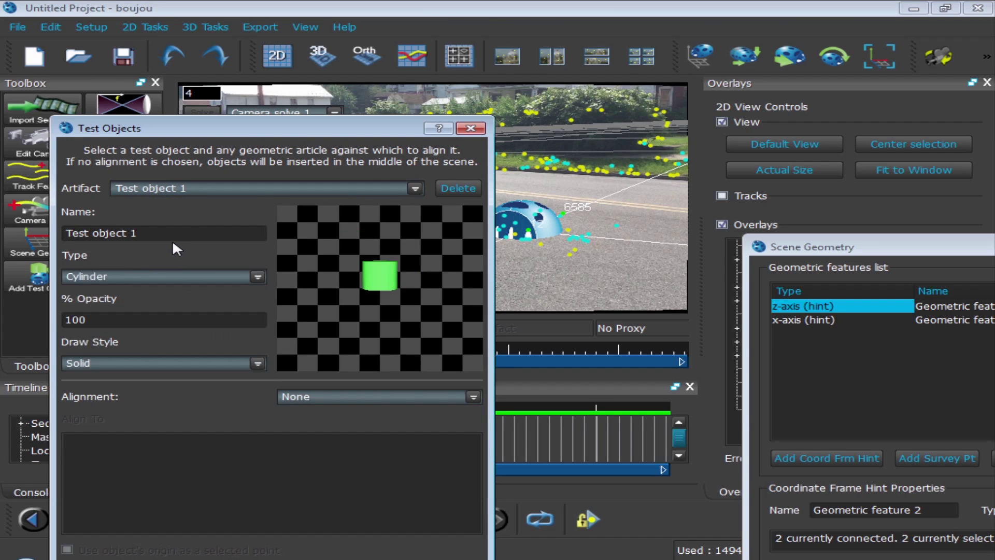
{"action": "key", "text": "Down"}
{"action": "key", "text": "Down"}
{"action": "key", "text": "Down"}
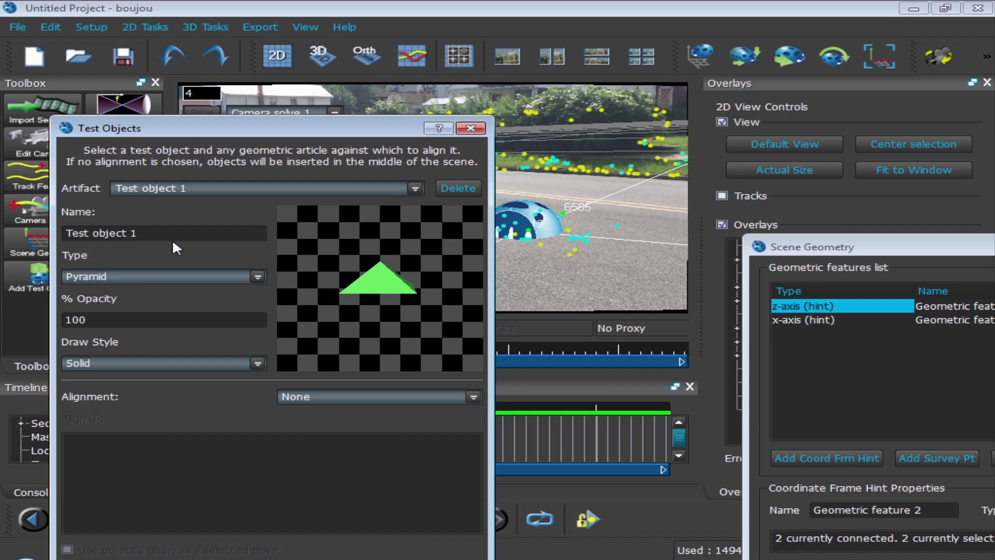
{"action": "key", "text": "Down"}
{"action": "key", "text": "Down"}
{"action": "key", "text": "Up"}
{"action": "key", "text": "Up"}
{"action": "key", "text": "Up"}
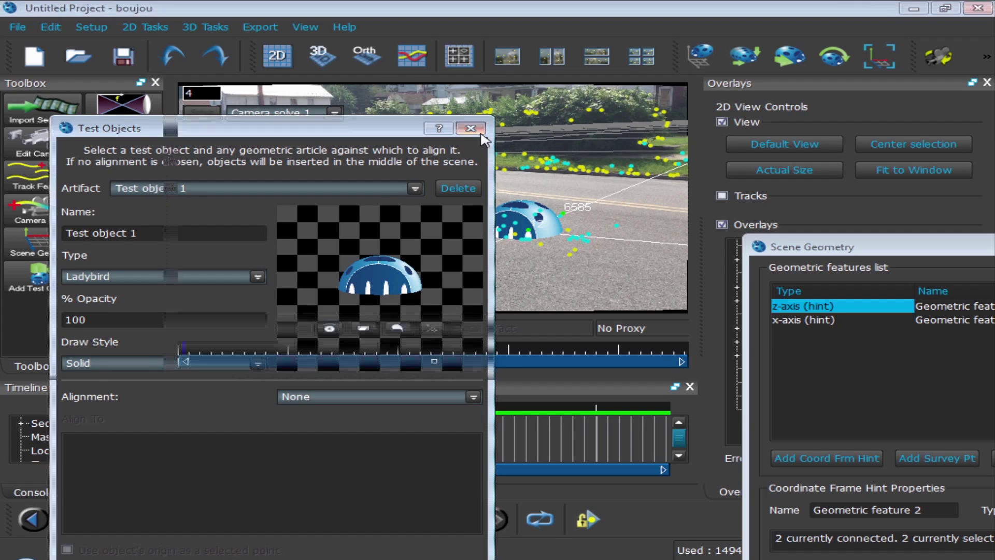
{"action": "left_click", "coordinate": [481, 132]}
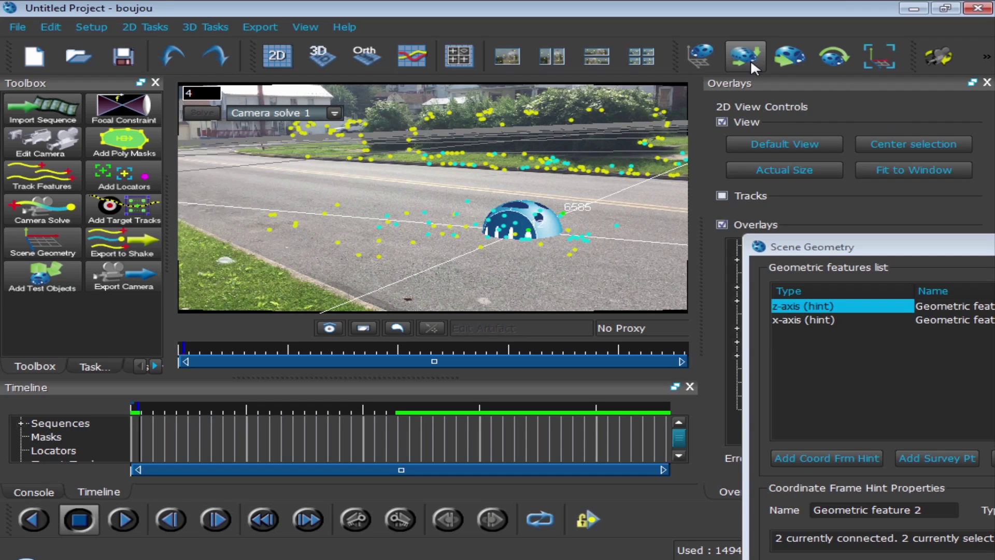
Slide the ladybird left along the x-axis, switch to Rotate, and scrub the shot to check it
{"action": "left_click", "coordinate": [789, 56]}
{"action": "left_click_drag", "start_coordinate": [591, 240], "coordinate": [370, 262]}
{"action": "left_click", "coordinate": [829, 57]}
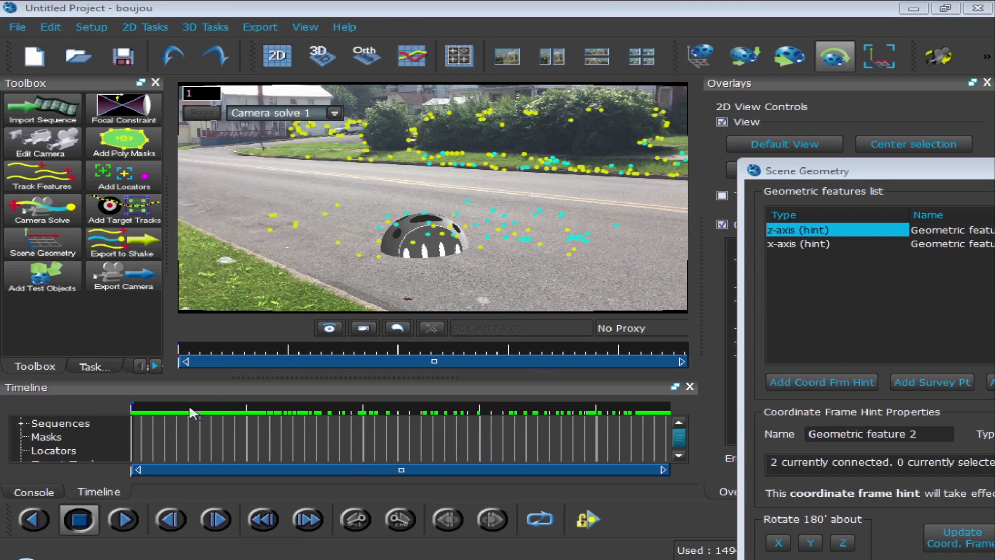
{"action": "left_click_drag", "start_coordinate": [142, 409], "coordinate": [69, 400]}
{"action": "left_click_drag", "start_coordinate": [192, 408], "coordinate": [330, 417]}
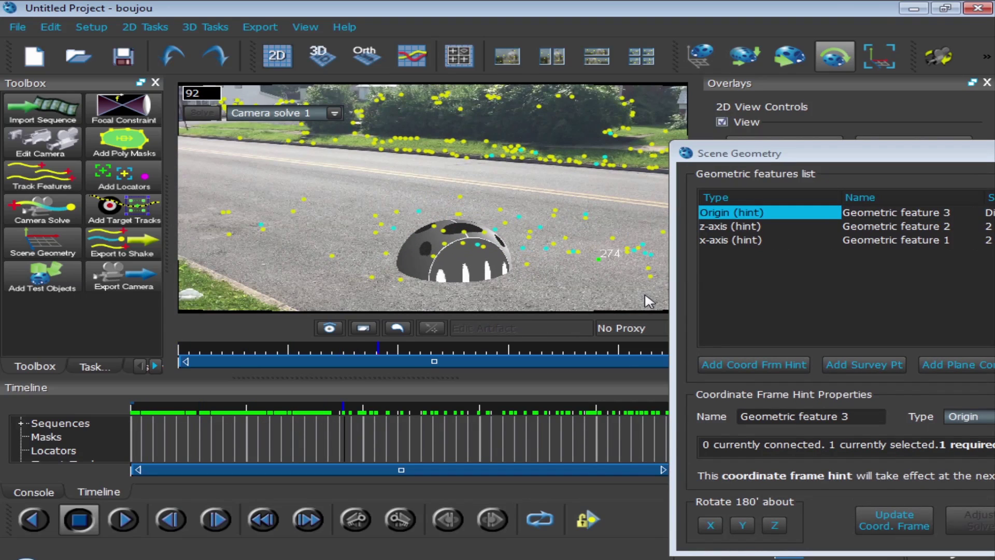
Connect 17 road tracks to the origin hint, update the coordinate frame, and show Ground Plane
{"action": "left_click_drag", "start_coordinate": [648, 301], "coordinate": [548, 188]}
{"action": "left_click_drag", "start_coordinate": [790, 156], "coordinate": [602, 129]}
{"action": "left_click", "coordinate": [897, 425]}
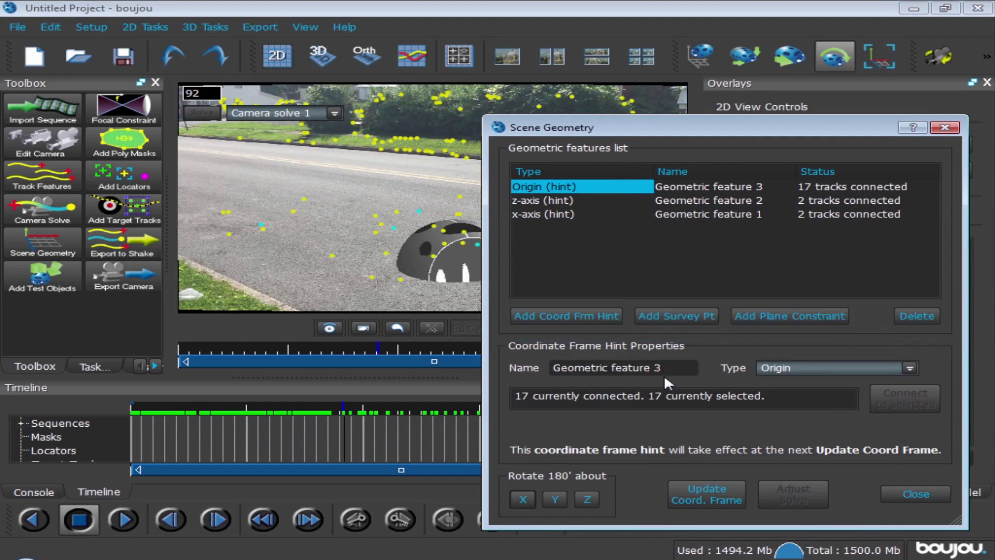
{"action": "left_click_drag", "start_coordinate": [633, 130], "coordinate": [868, 100]}
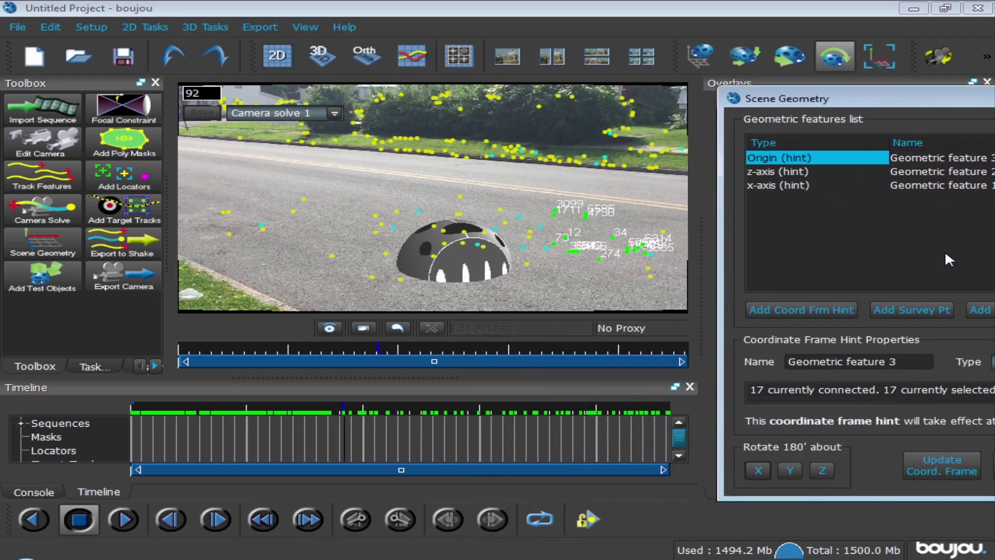
{"action": "left_click", "coordinate": [943, 471]}
{"action": "left_click_drag", "start_coordinate": [770, 104], "coordinate": [924, 102]}
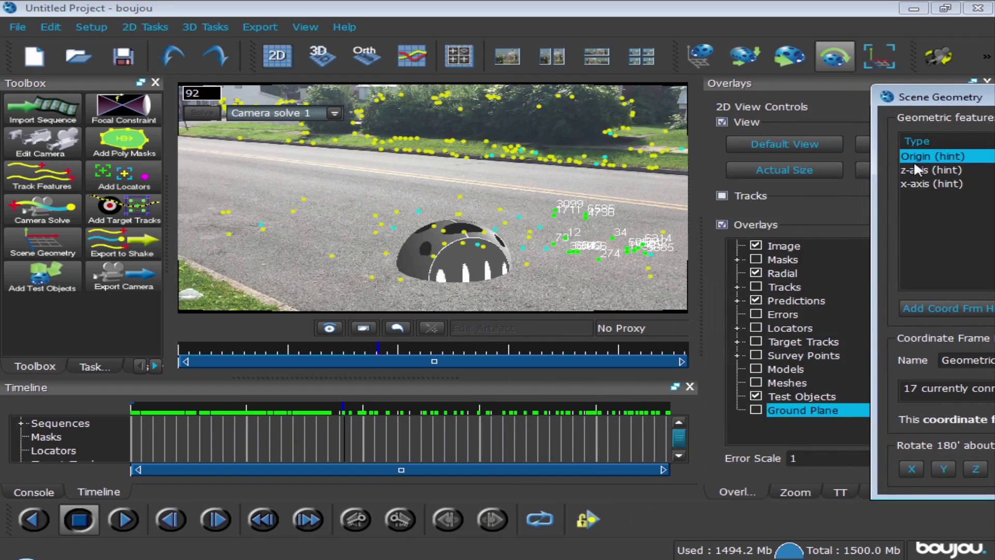
{"action": "left_click", "coordinate": [755, 409]}
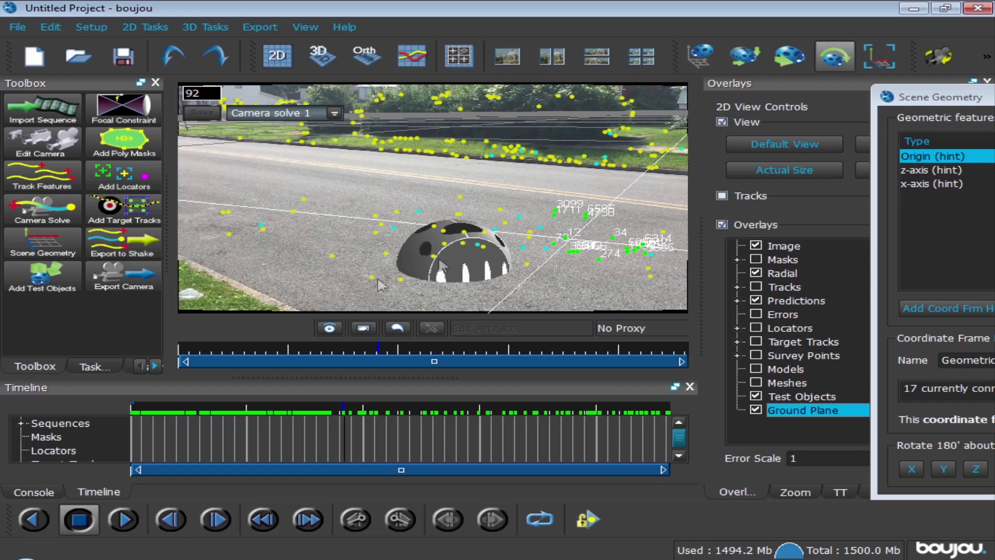
Set the camera export type to Cinema 4D (*.c4d) with scene scale 1.0000, then close it
{"action": "left_click", "coordinate": [126, 280]}
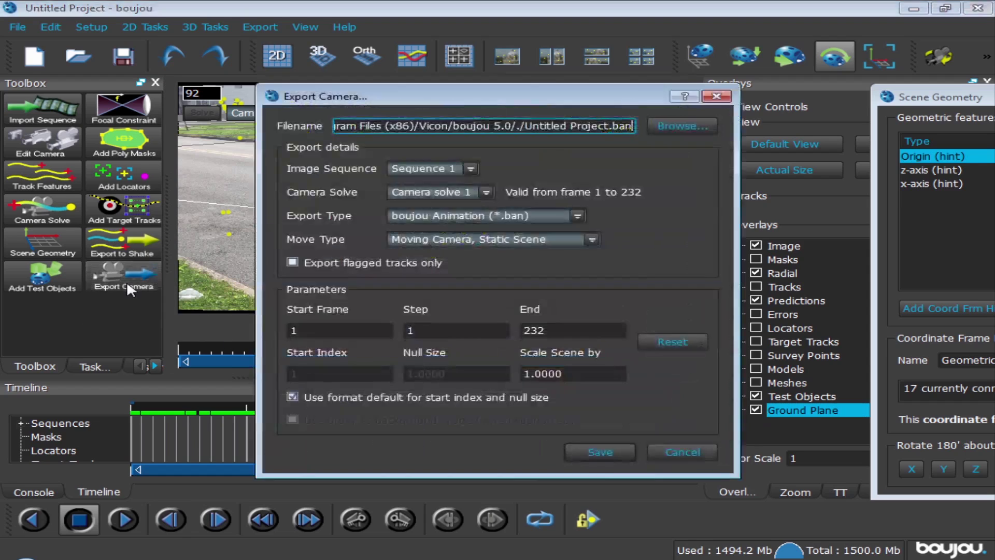
{"action": "left_click", "coordinate": [438, 220]}
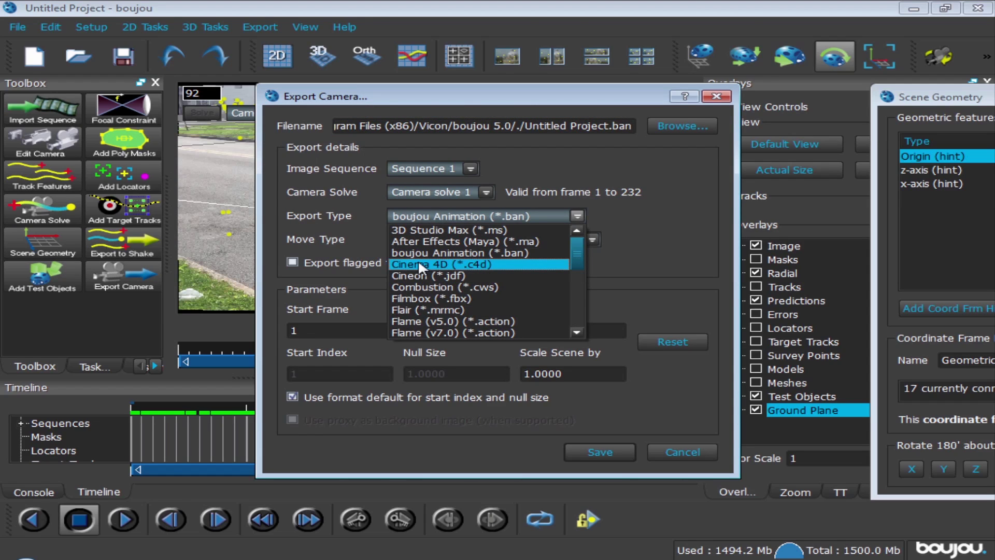
{"action": "left_click", "coordinate": [439, 216]}
{"action": "left_click", "coordinate": [390, 212]}
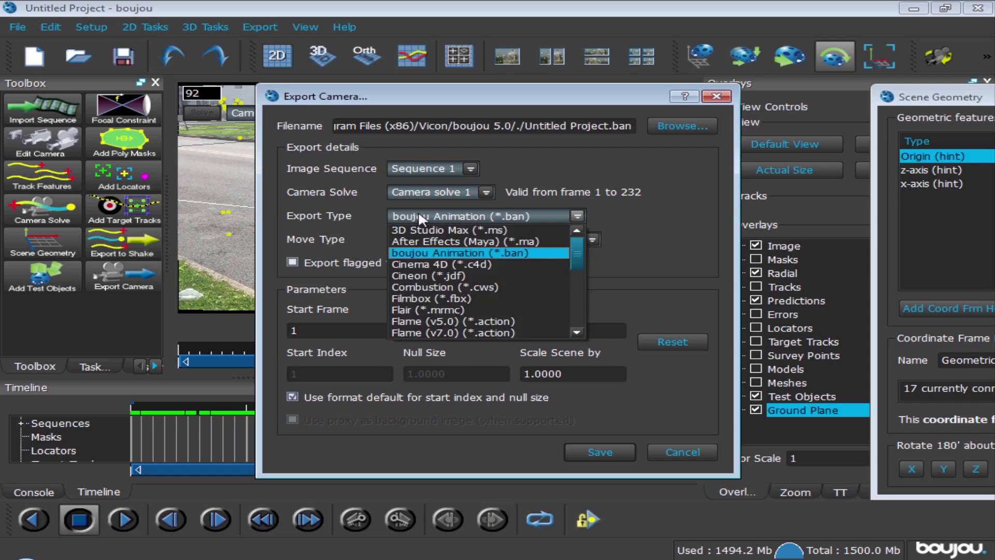
{"action": "left_click", "coordinate": [461, 260]}
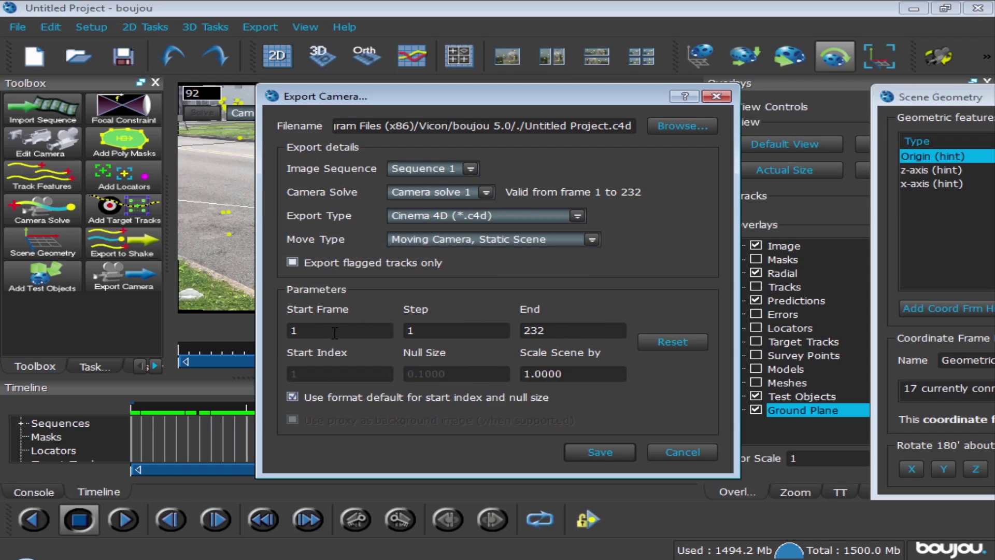
{"action": "double_click", "coordinate": [589, 373]}
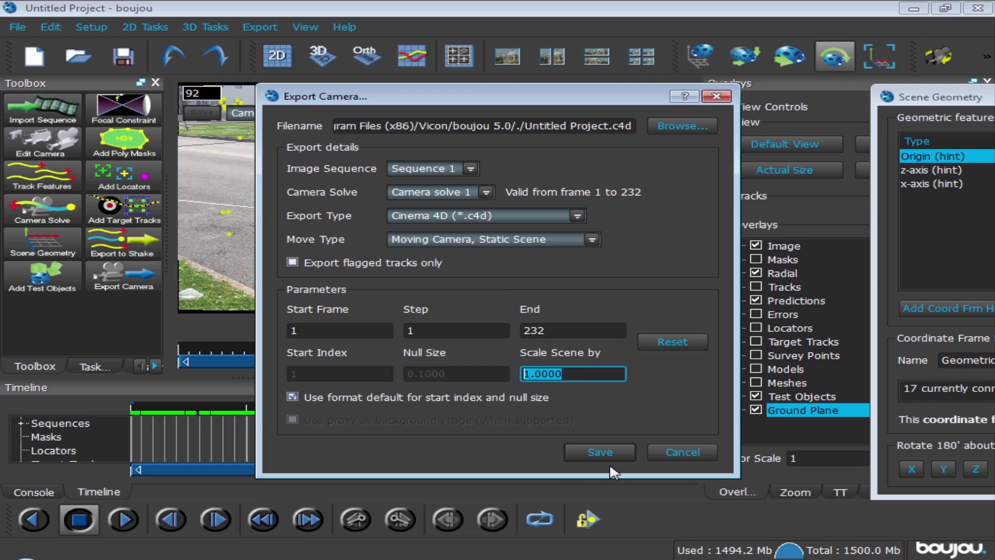
{"action": "left_click", "coordinate": [716, 96]}
Close the floating Scene Geometry window and switch off the Radial and Test Objects overlays
{"action": "left_click_drag", "start_coordinate": [935, 98], "coordinate": [658, 103]}
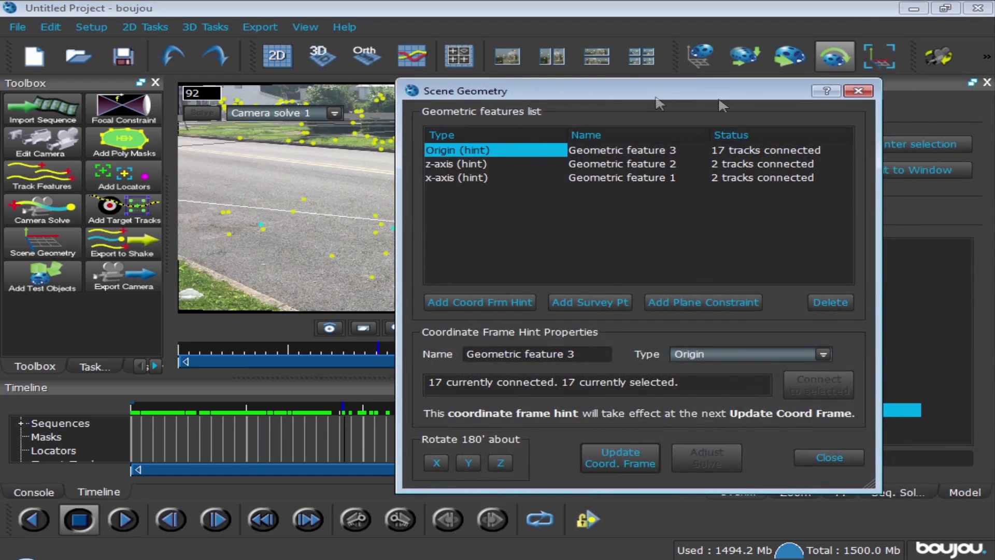
{"action": "left_click", "coordinate": [858, 90]}
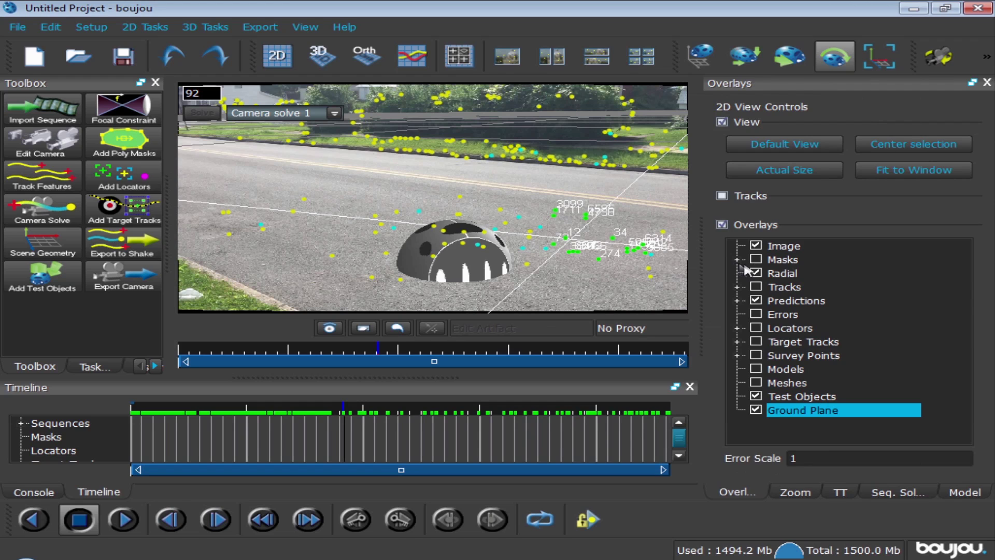
{"action": "left_click", "coordinate": [766, 268]}
{"action": "left_click", "coordinate": [755, 273]}
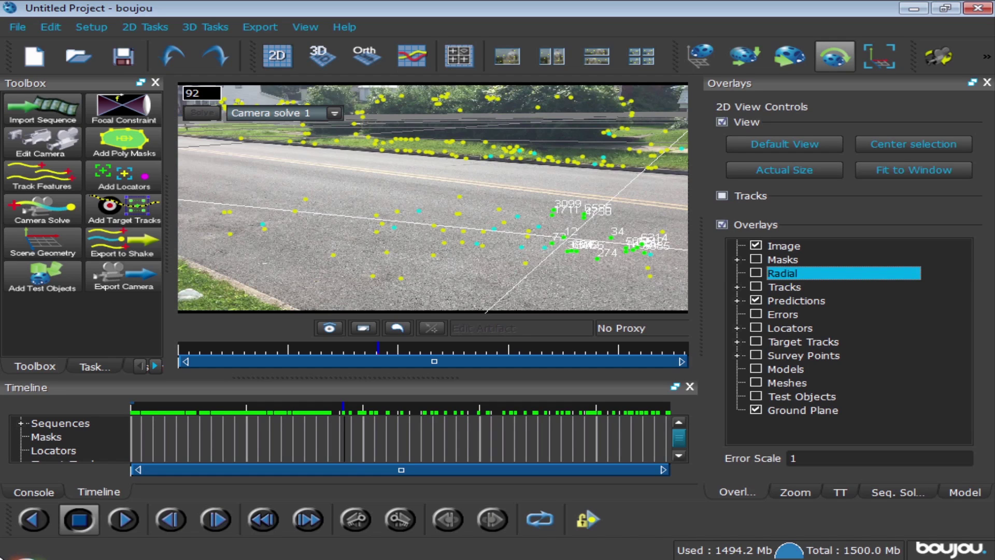
Start an image sequence export with Lens Distortion correction and JPEG Image Format output
{"action": "left_click", "coordinate": [250, 24]}
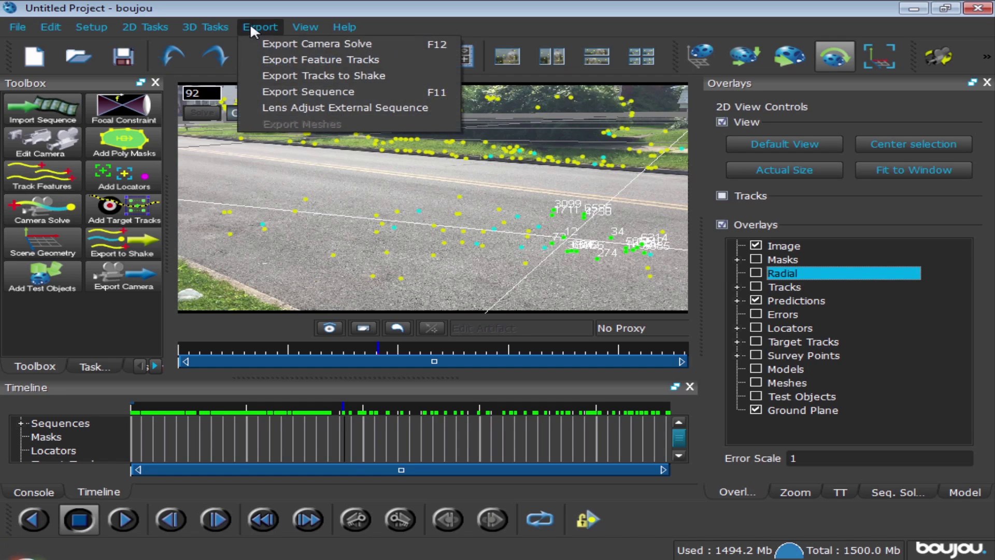
{"action": "mouse_move", "coordinate": [305, 27]}
{"action": "mouse_move", "coordinate": [260, 27]}
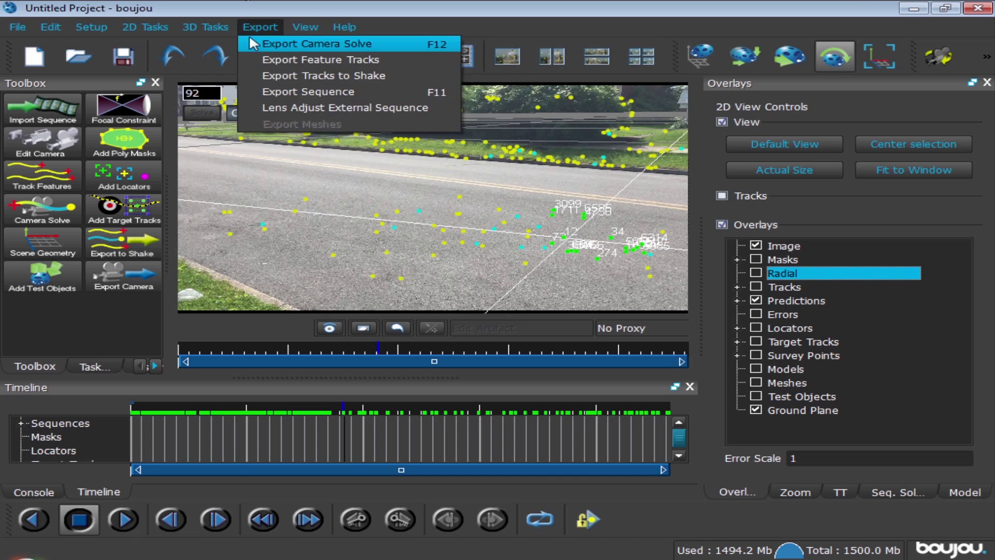
{"action": "left_click", "coordinate": [301, 91]}
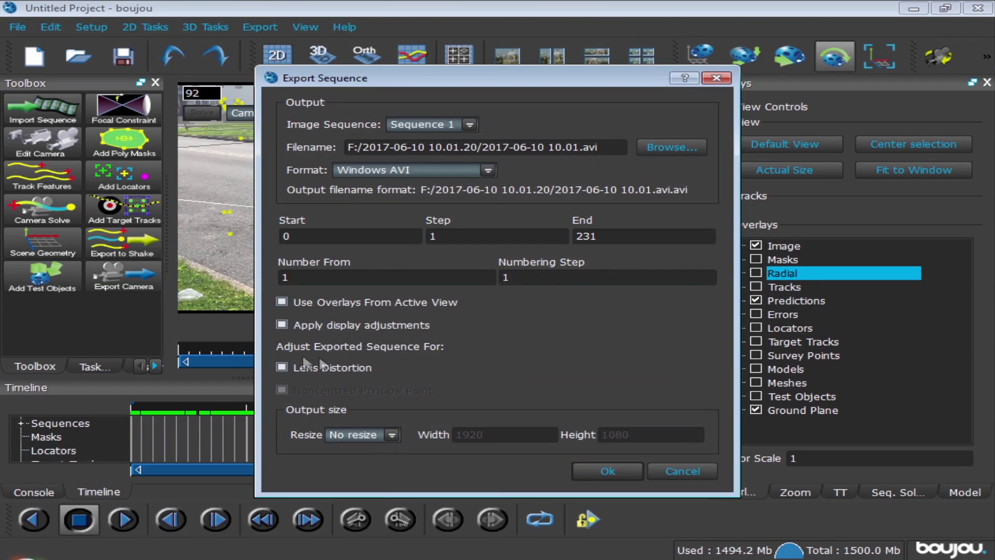
{"action": "left_click", "coordinate": [333, 369]}
{"action": "left_click", "coordinate": [410, 170]}
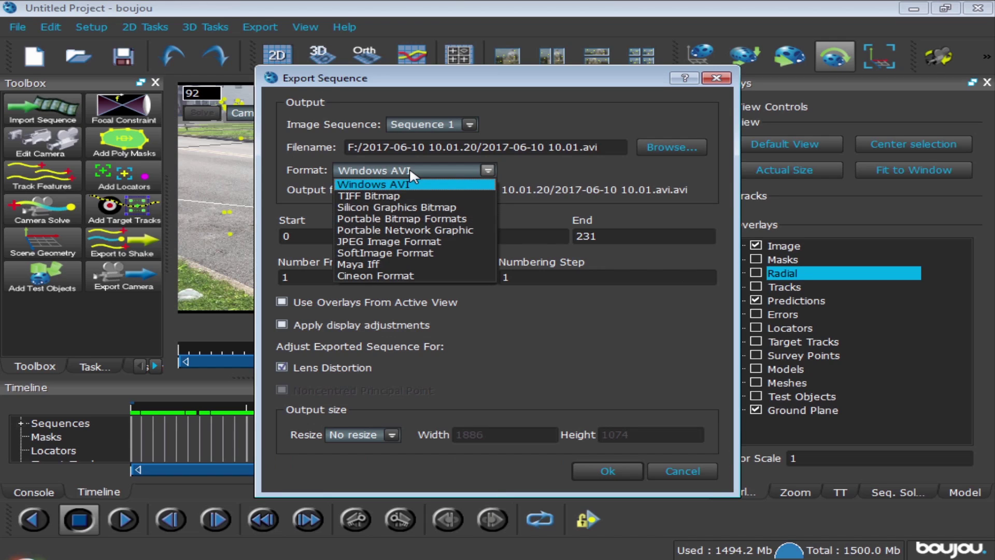
{"action": "left_click", "coordinate": [409, 242]}
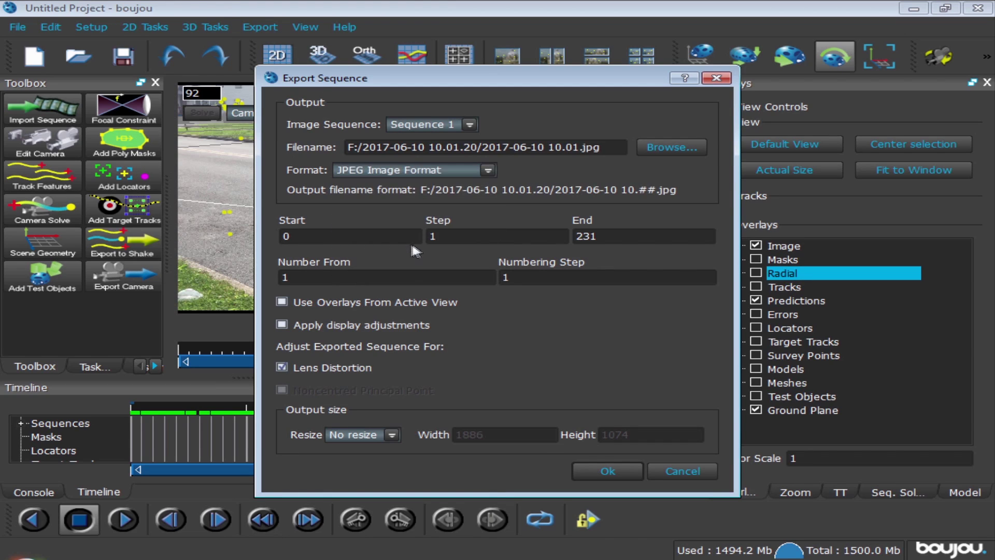
Check the output file location unchanged and move the export window to reveal the footage
{"action": "left_click", "coordinate": [672, 145]}
{"action": "left_click", "coordinate": [843, 100]}
{"action": "left_click_drag", "start_coordinate": [378, 78], "coordinate": [647, 124]}
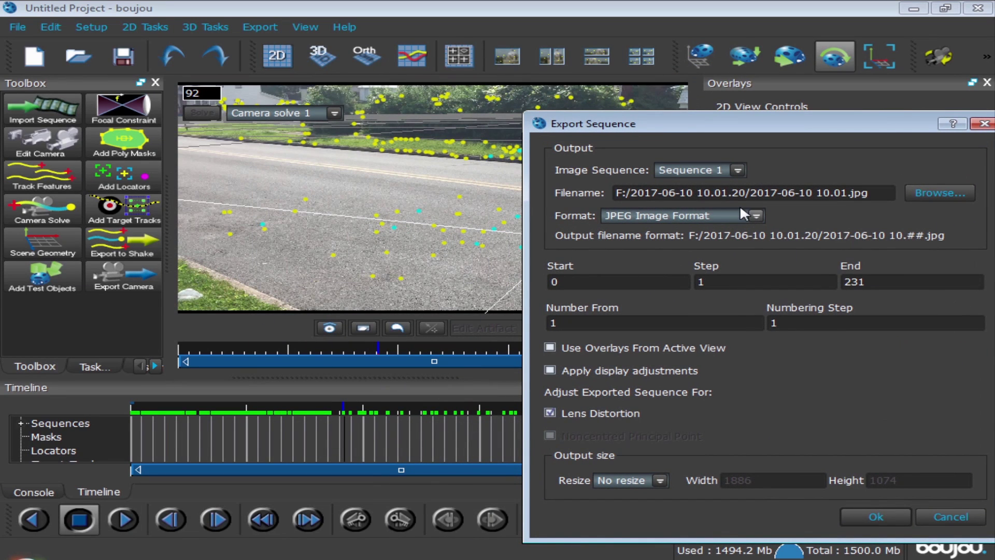